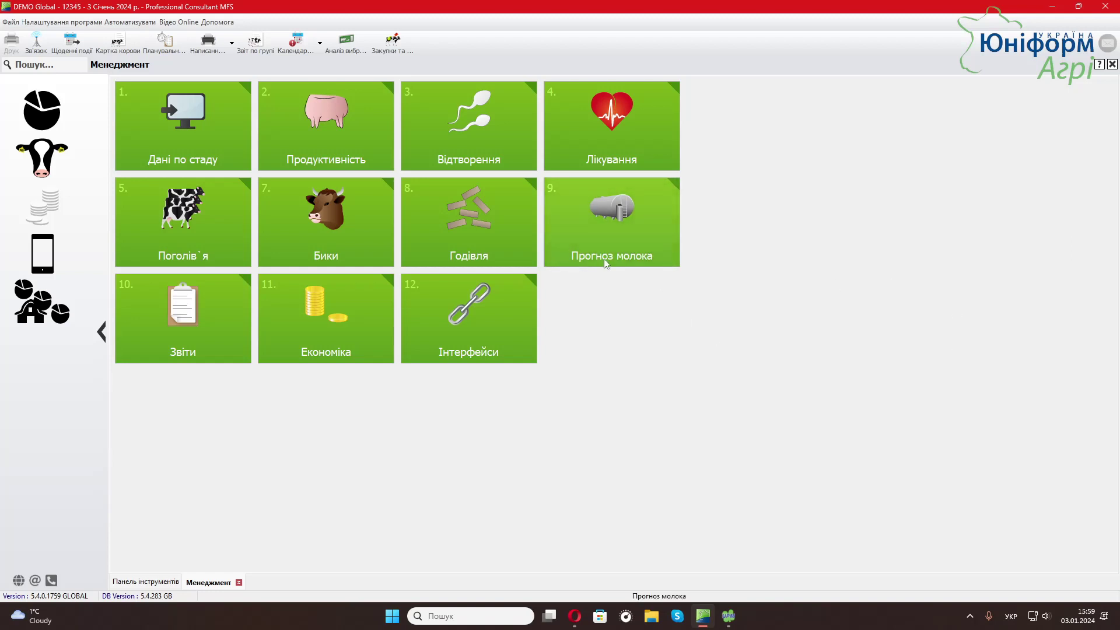
Open manual entry of milk collection records (Відбір даних) in the milk forecast section
{"action": "left_click", "coordinate": [634, 217]}
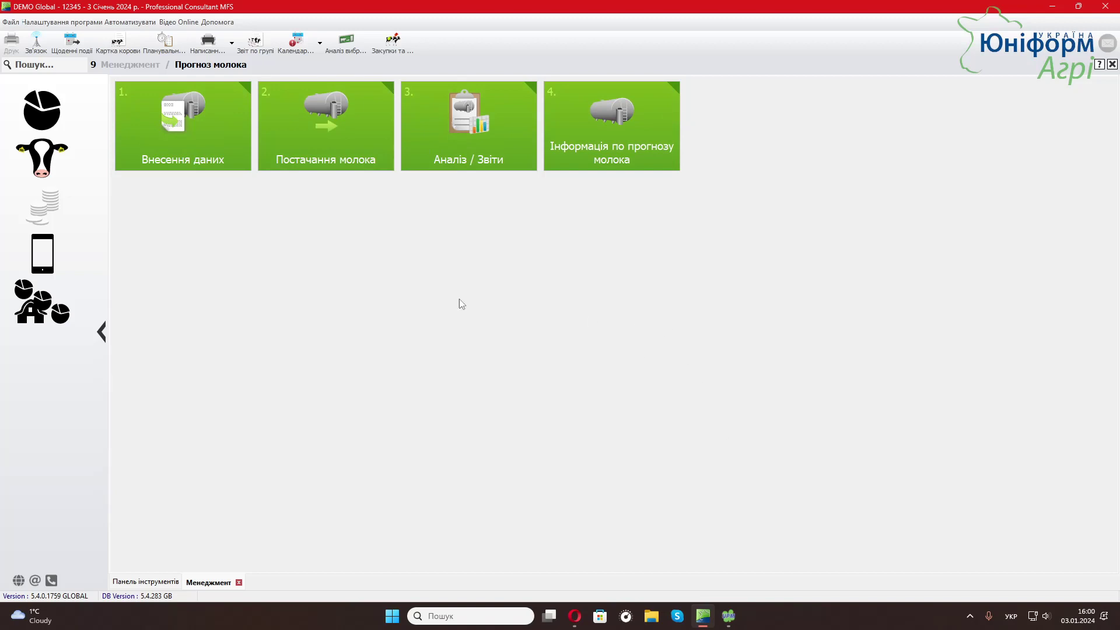
{"action": "left_click", "coordinate": [188, 129]}
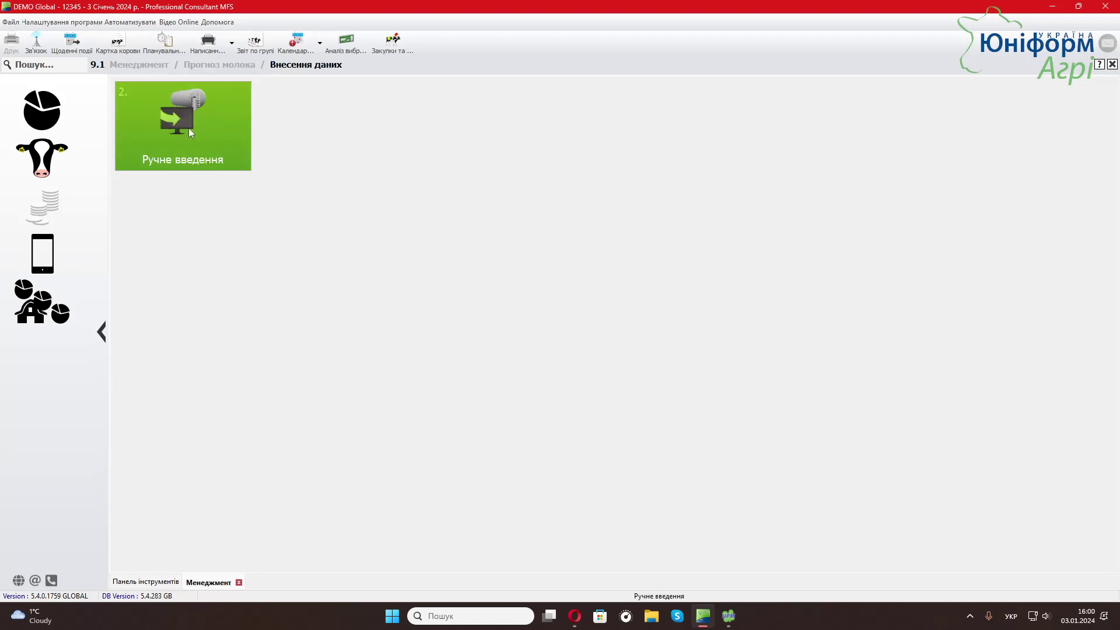
{"action": "left_click", "coordinate": [188, 129]}
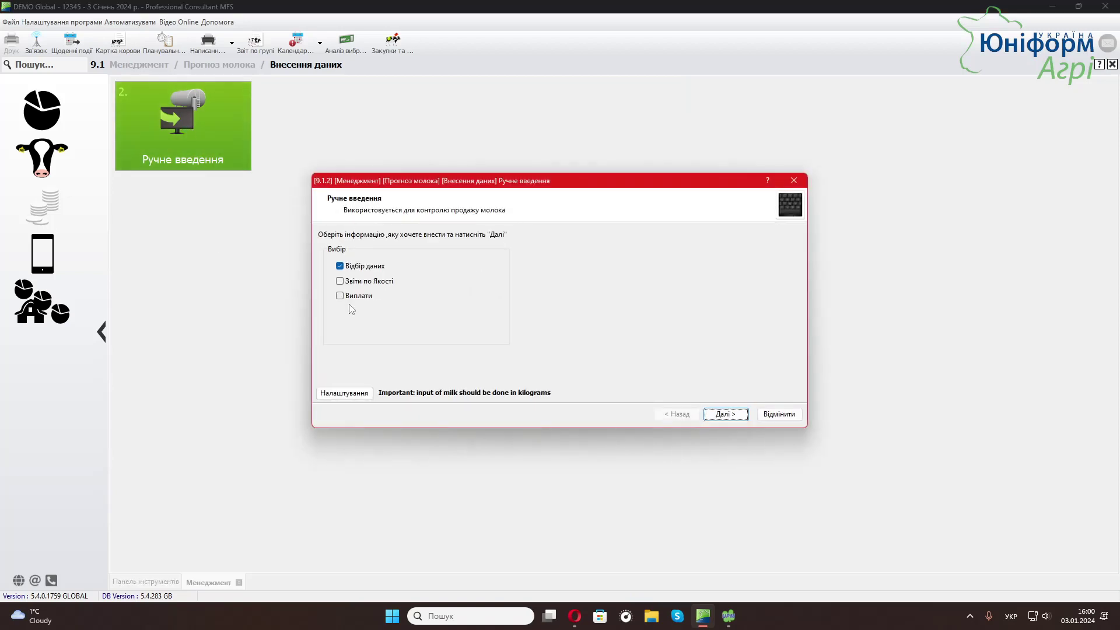
{"action": "left_click", "coordinate": [727, 415]}
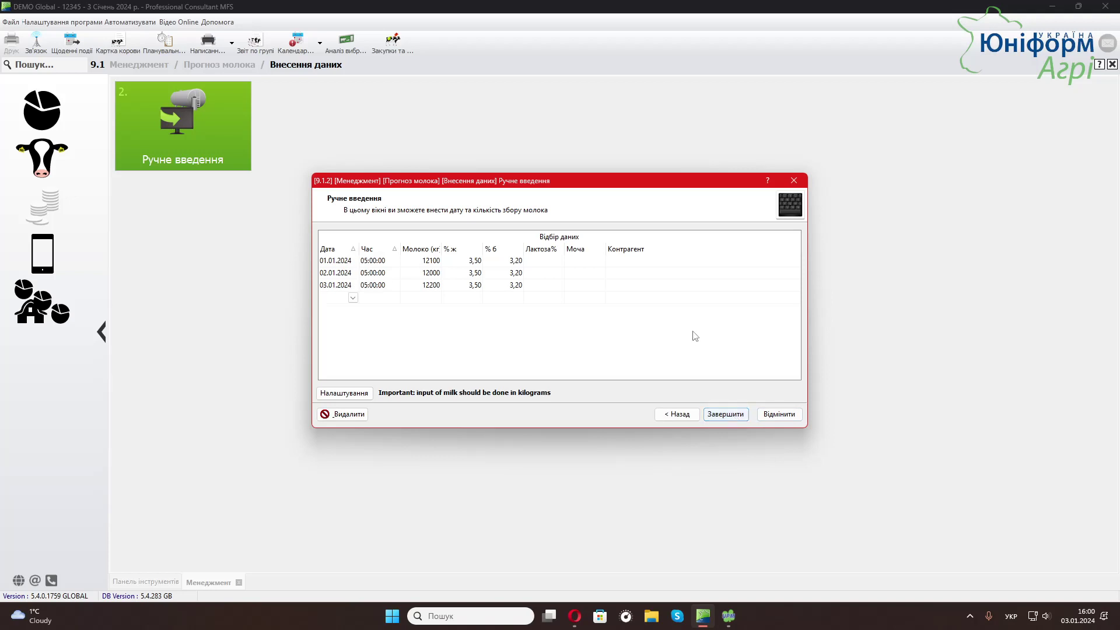
{"action": "left_click_drag", "start_coordinate": [578, 181], "coordinate": [574, 182]}
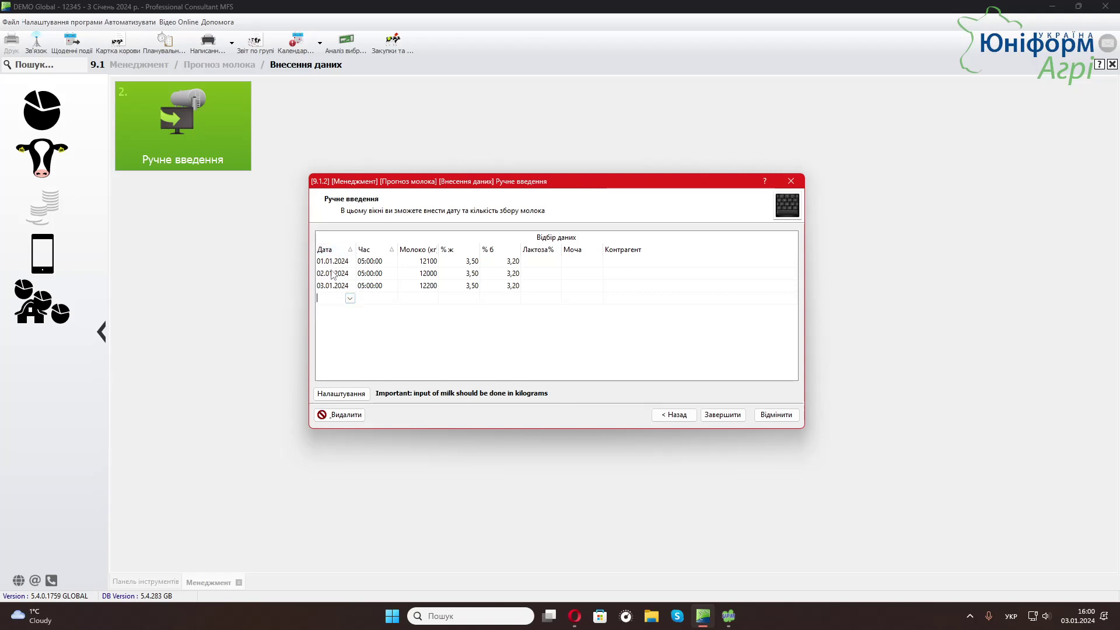
Examine the date, time and milk fields of a new collection record, then leave manual entry without saving
{"action": "left_click", "coordinate": [350, 298]}
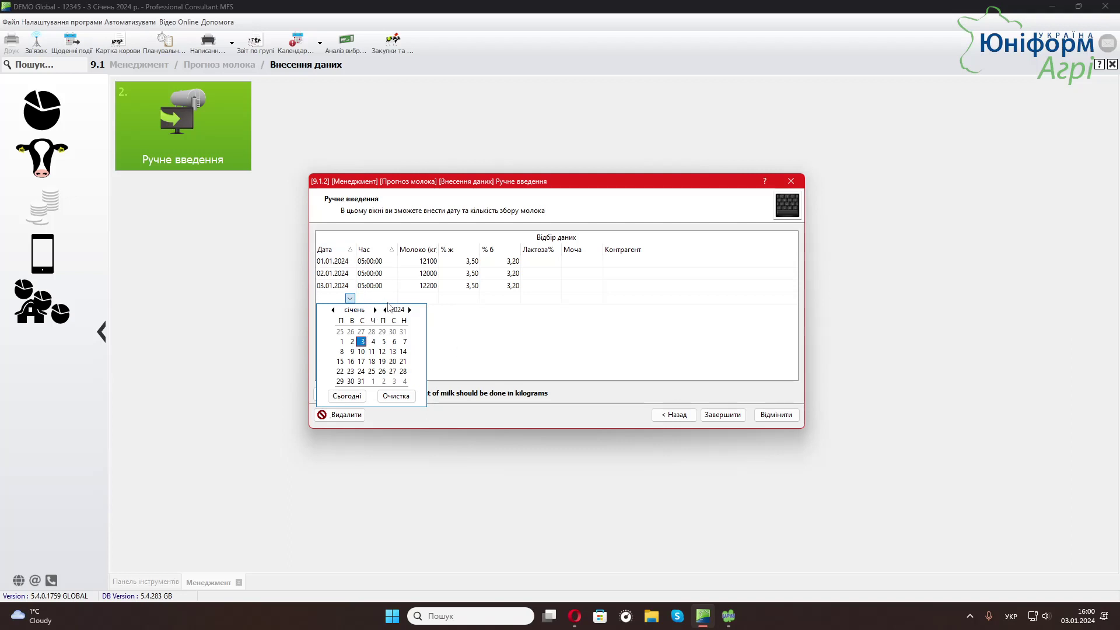
{"action": "left_click", "coordinate": [381, 298]}
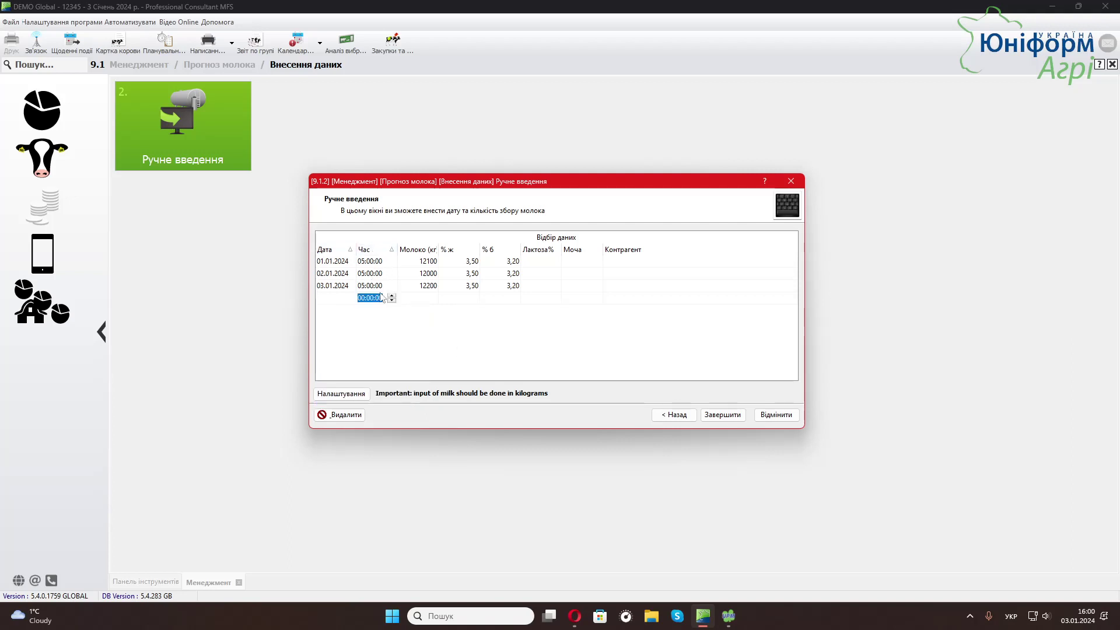
{"action": "left_click", "coordinate": [425, 298]}
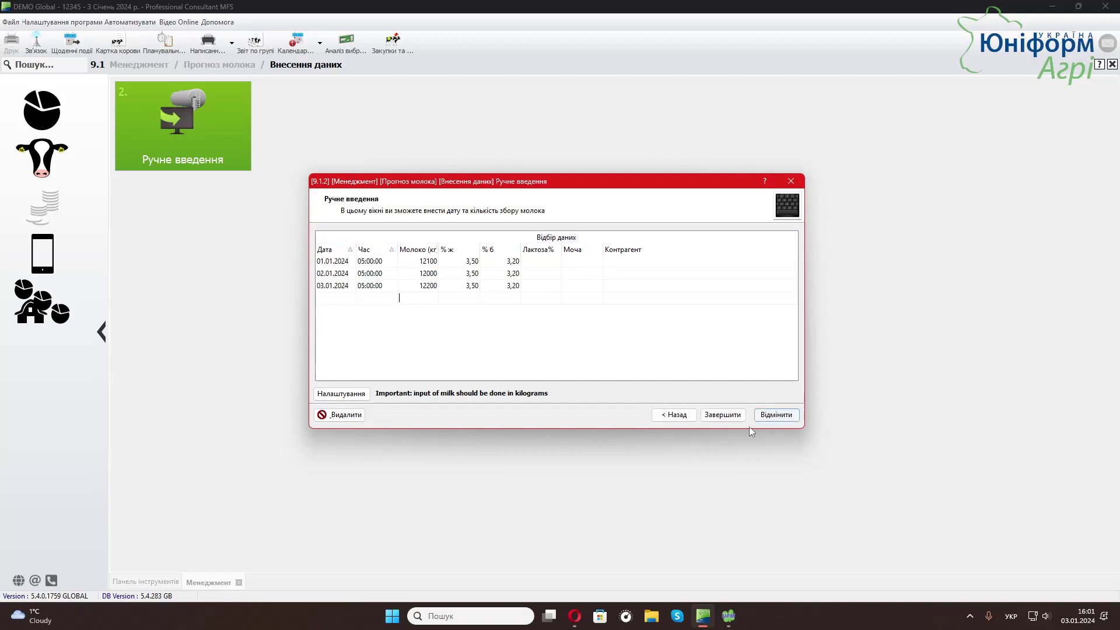
{"action": "left_click", "coordinate": [772, 415]}
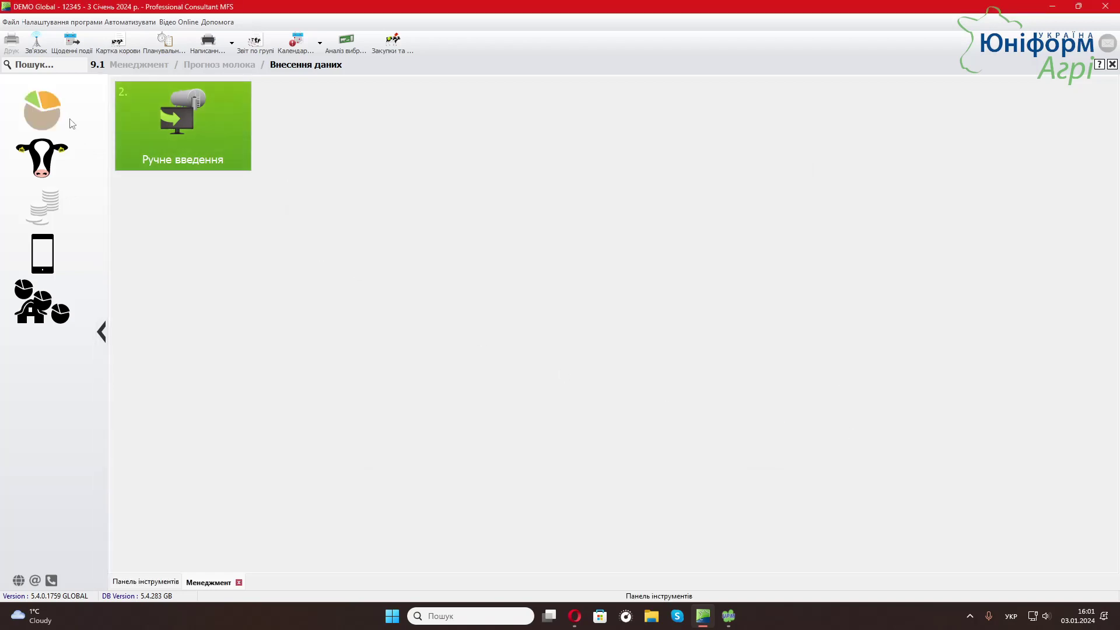
Show the milk collection data chart (Дані відбору) for the 03.01.2024 collection
{"action": "left_click", "coordinate": [70, 122]}
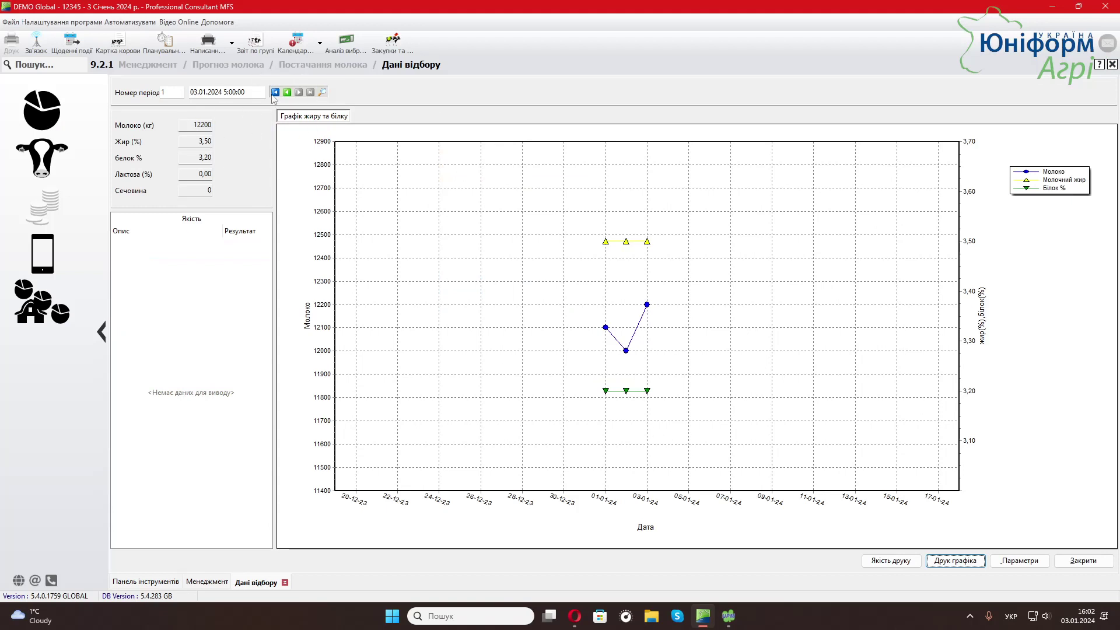
{"action": "left_click", "coordinate": [322, 91]}
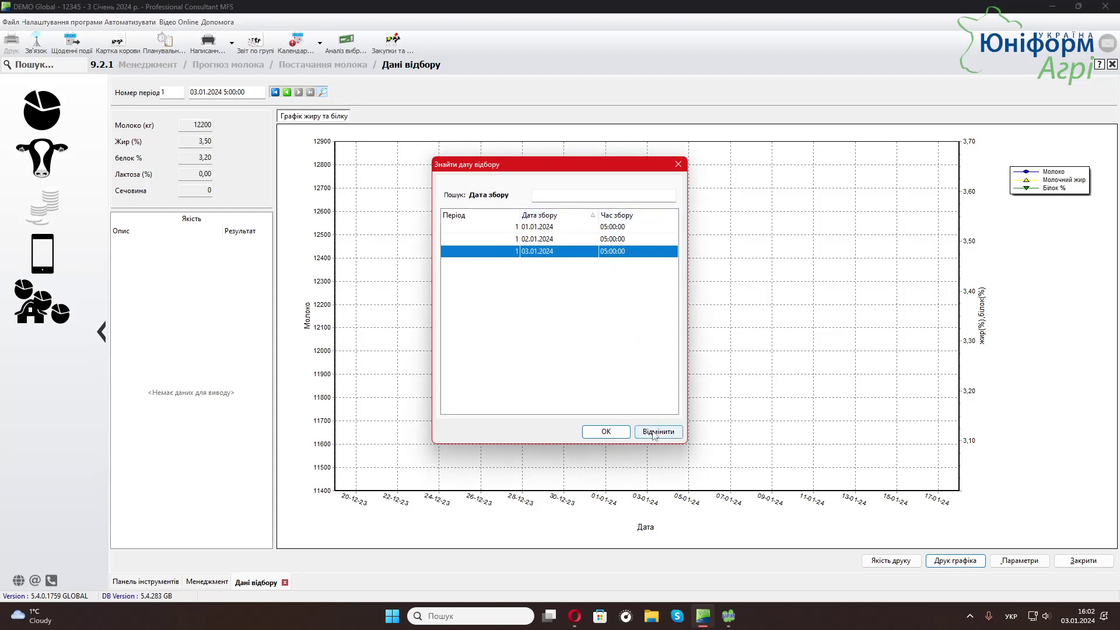
{"action": "left_click", "coordinate": [606, 431]}
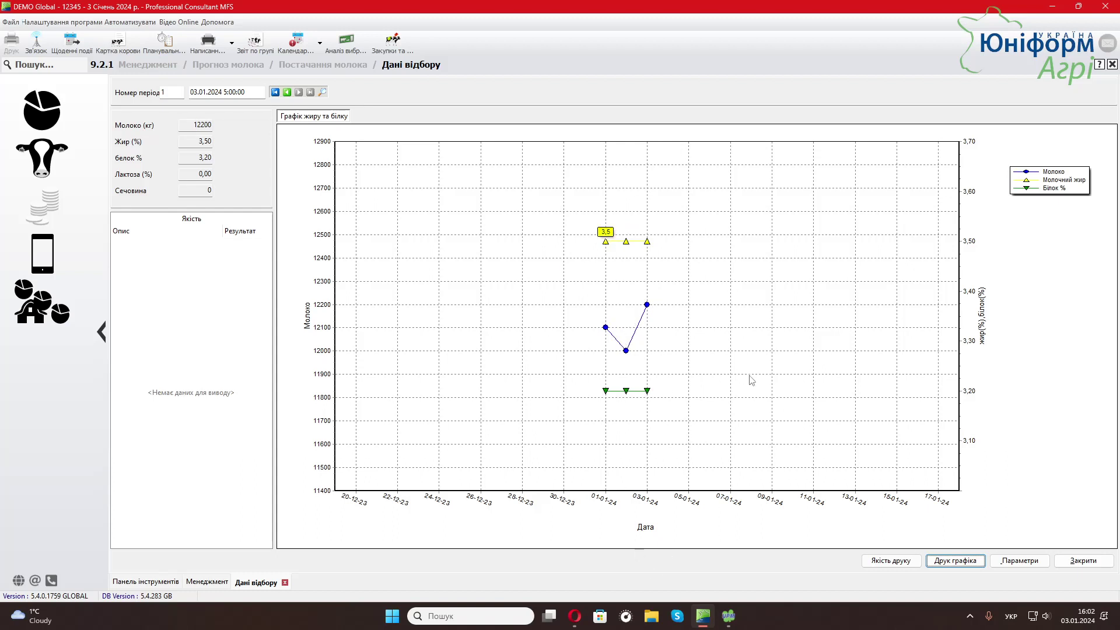
Return to the milk forecast section and reopen Дані відбору under milk supply to examine the milk, fat and protein chart
{"action": "left_click", "coordinate": [207, 582]}
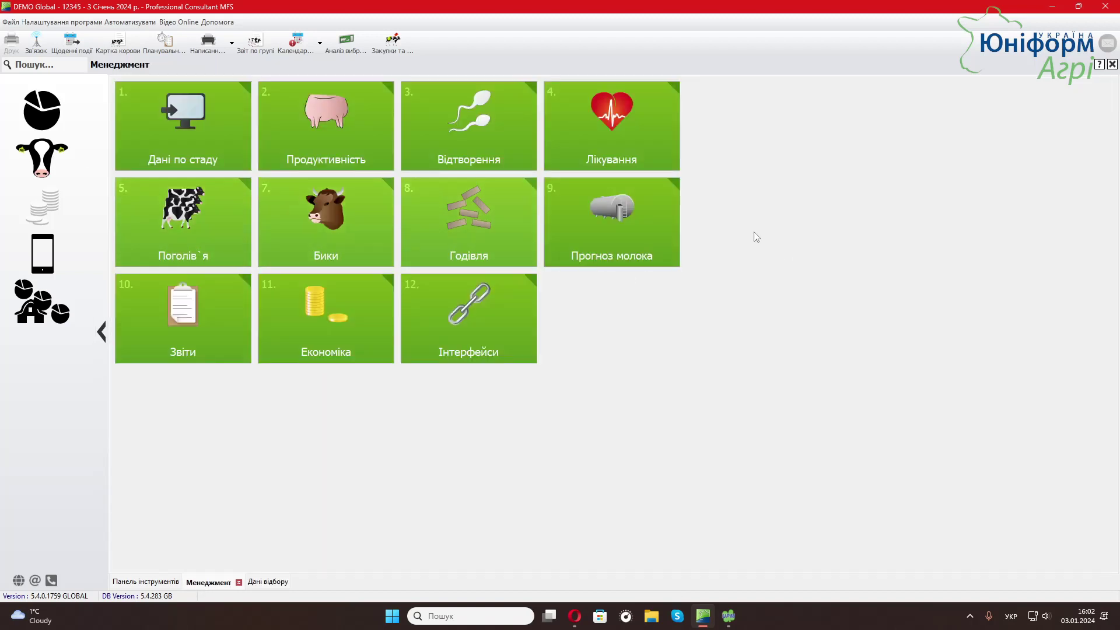
{"action": "left_click", "coordinate": [605, 236]}
{"action": "left_click", "coordinate": [185, 122]}
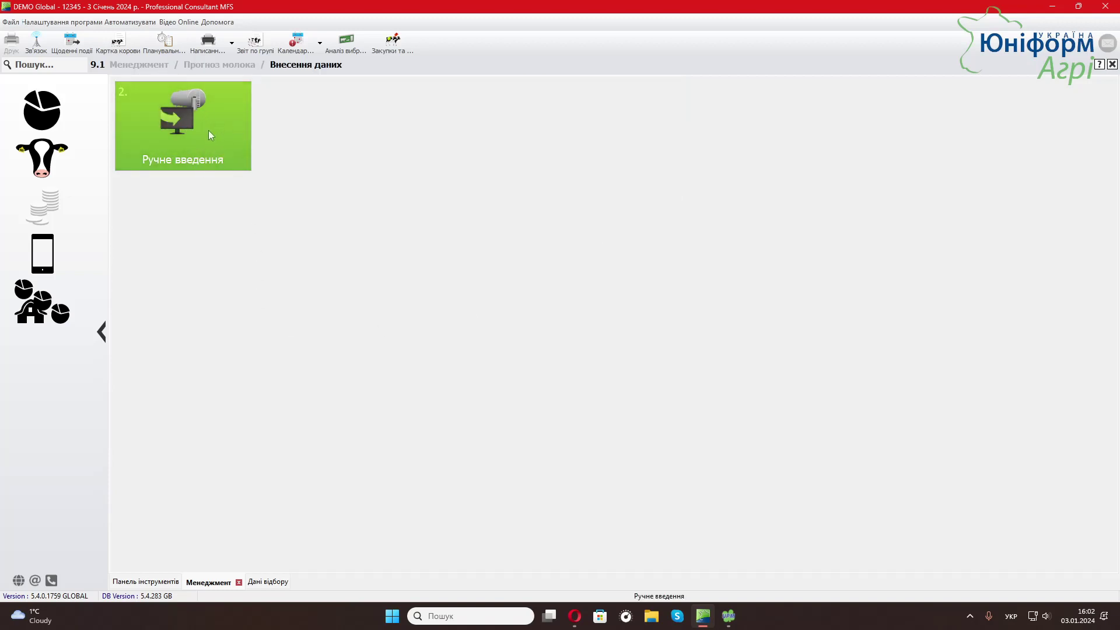
{"action": "left_click", "coordinate": [212, 68]}
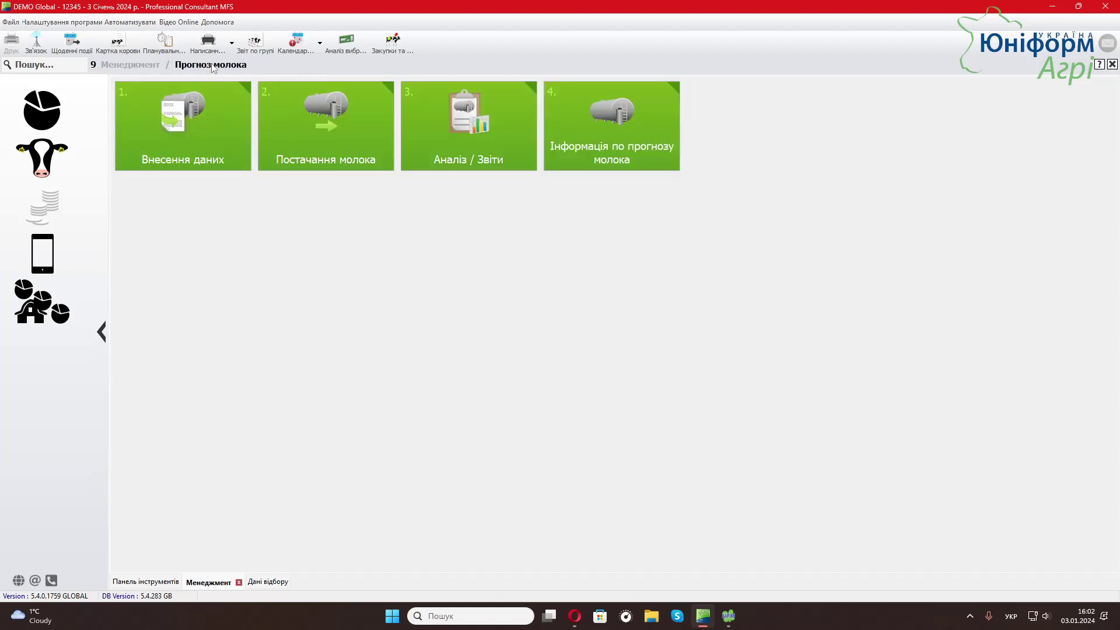
{"action": "left_click", "coordinate": [357, 124]}
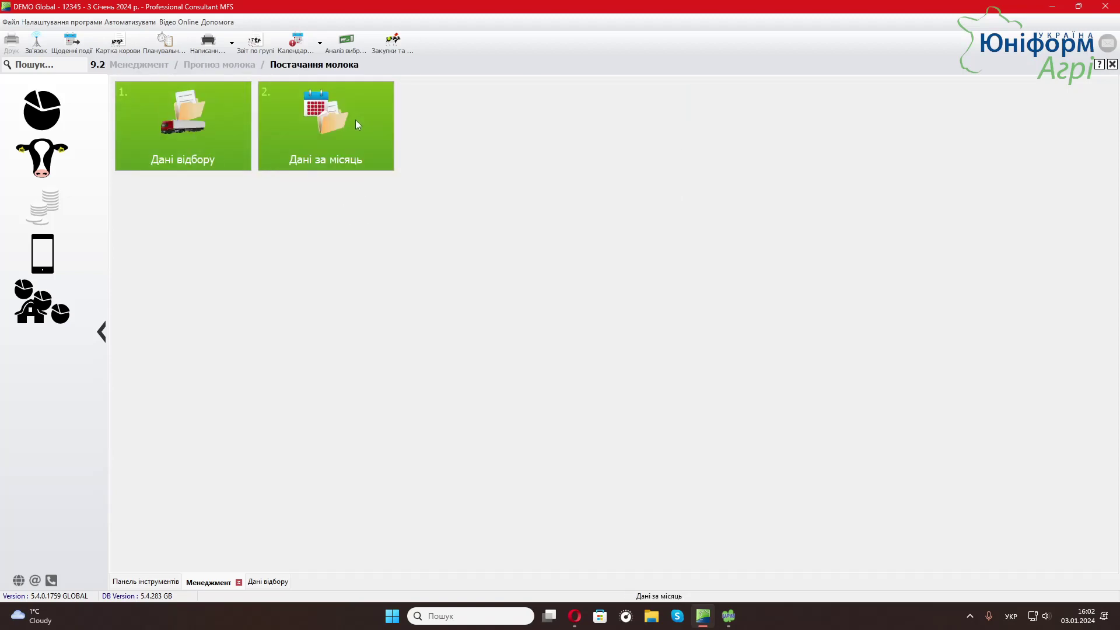
{"action": "left_click", "coordinate": [194, 156]}
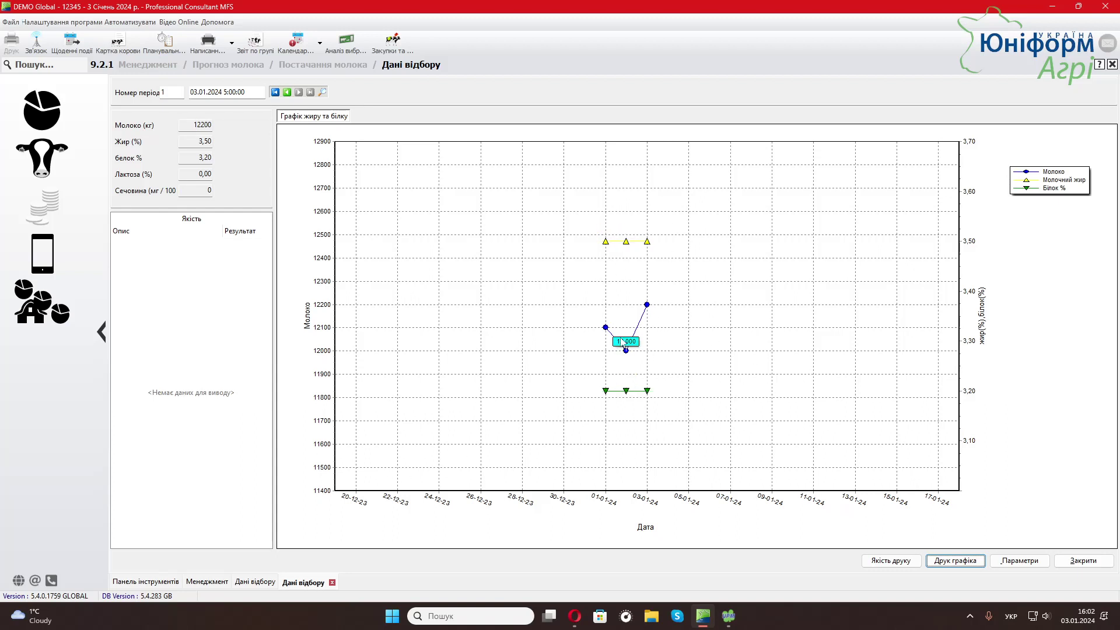
View the monthly milk collection data (Дані за місяць) in the milk supply section
{"action": "left_click", "coordinate": [313, 69]}
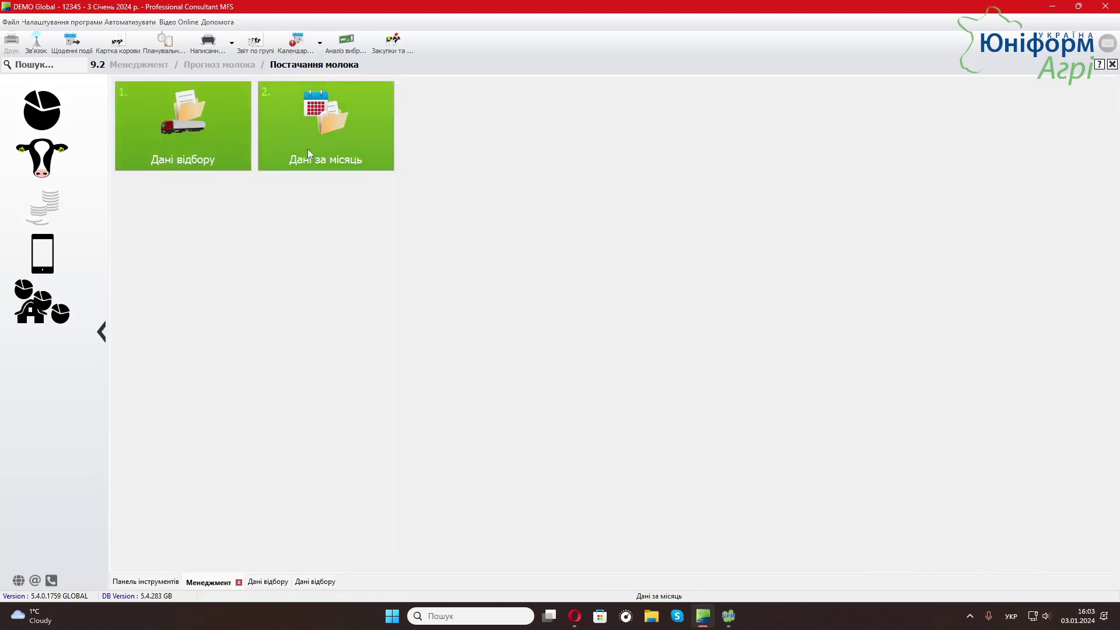
{"action": "left_click", "coordinate": [325, 127]}
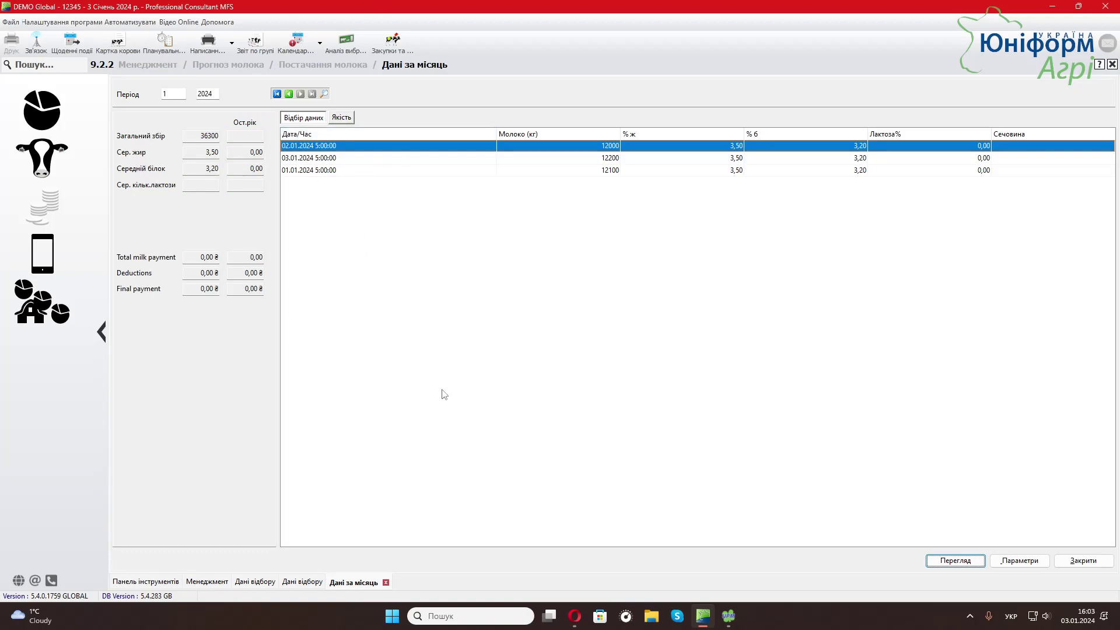
{"action": "left_click", "coordinate": [328, 65]}
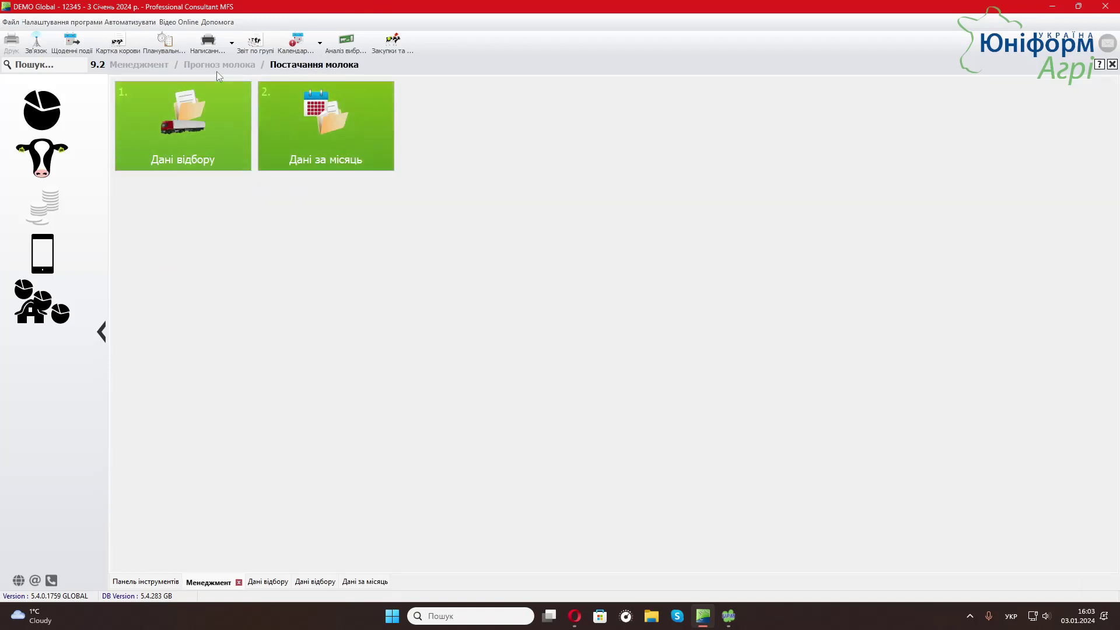
Open the monthly/annual analysis (Місячний/Річний аналіз) from the milk forecast's analysis and reports
{"action": "left_click", "coordinate": [217, 66]}
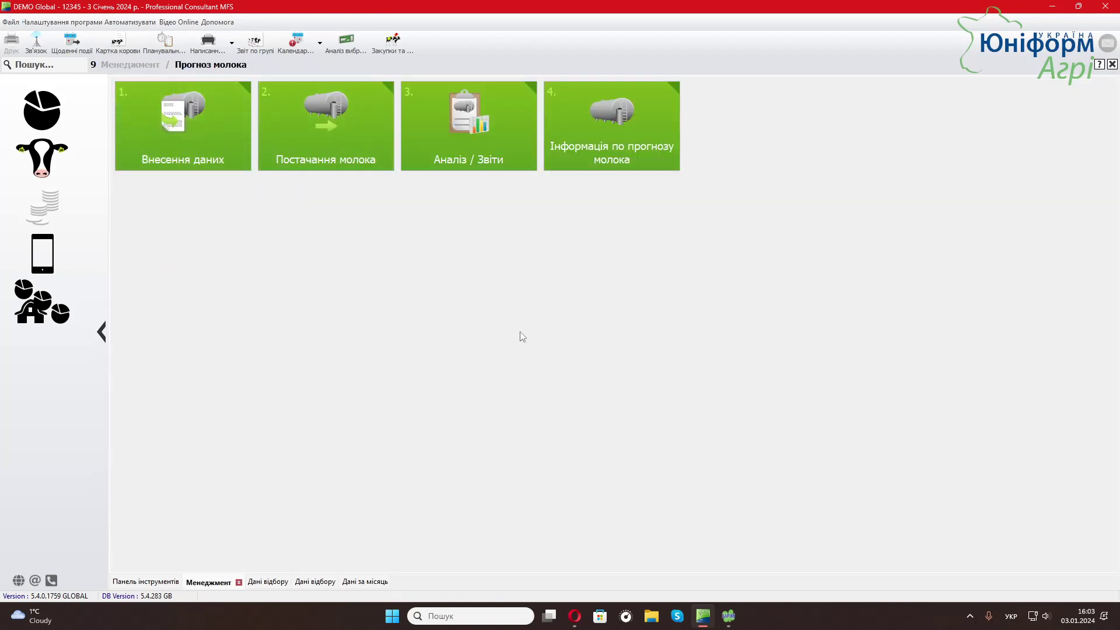
{"action": "left_click", "coordinate": [473, 133]}
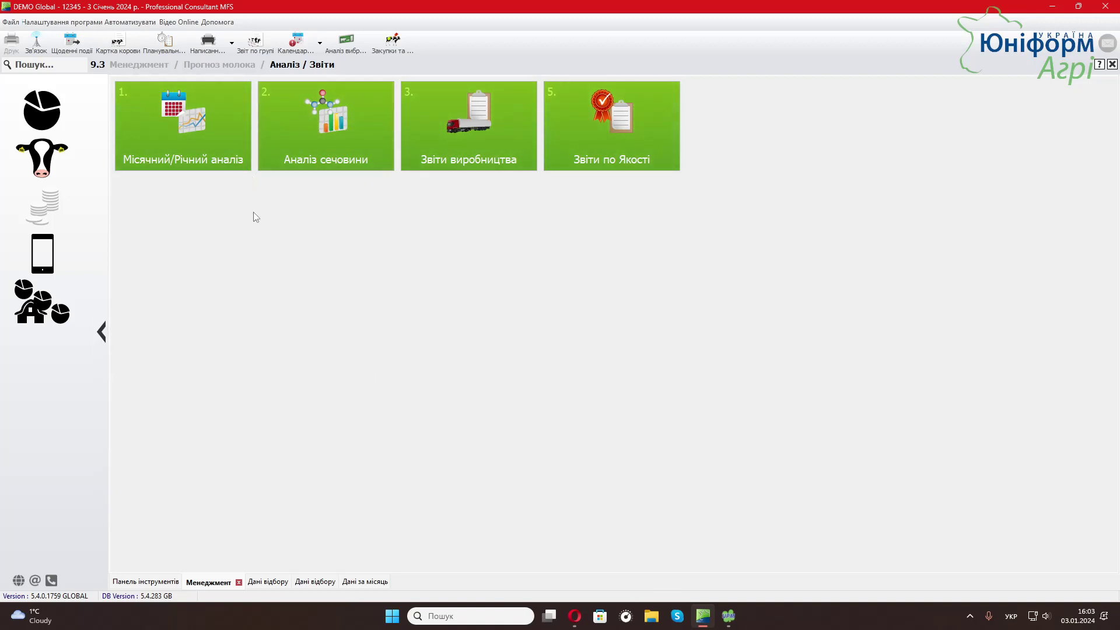
{"action": "left_click", "coordinate": [183, 132]}
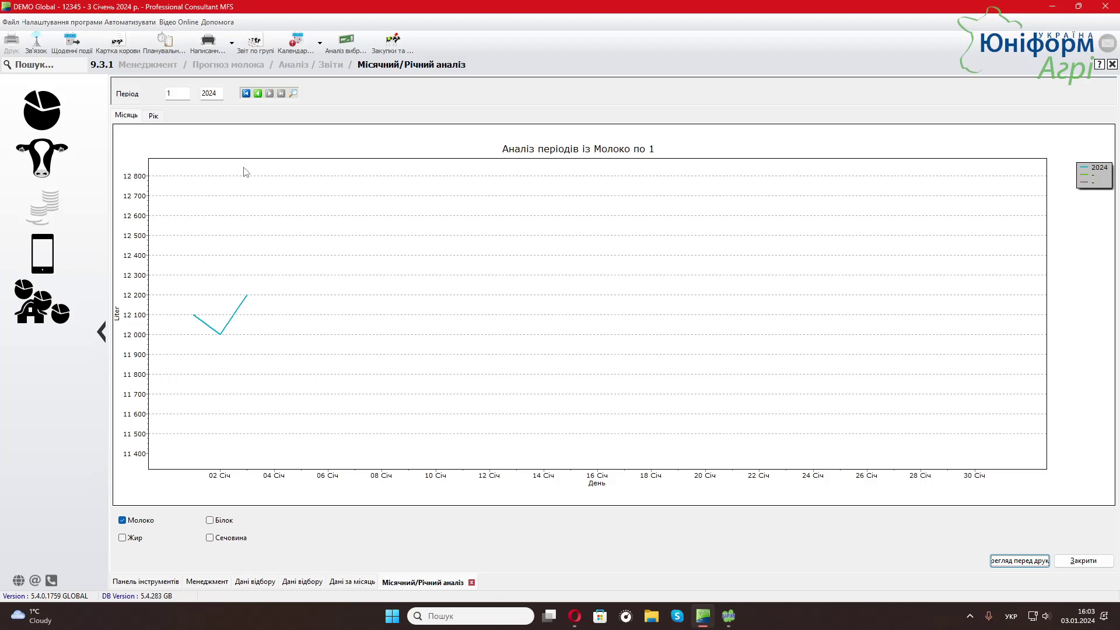
View the production reports (Звіти виробництва), then return to the milk forecast section
{"action": "left_click", "coordinate": [331, 71]}
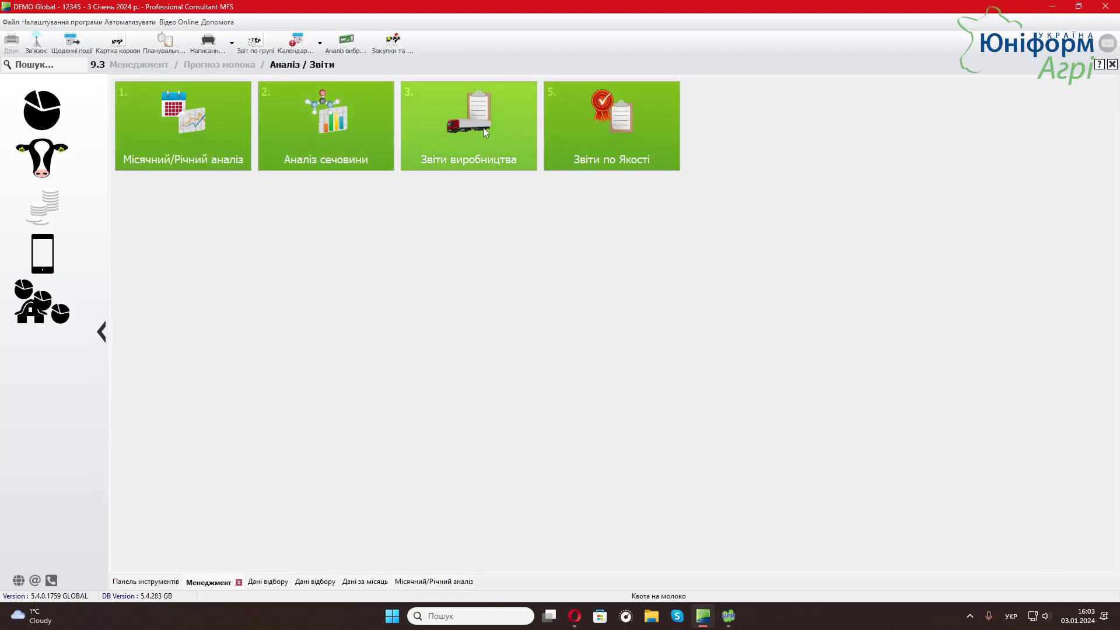
{"action": "left_click", "coordinate": [483, 127]}
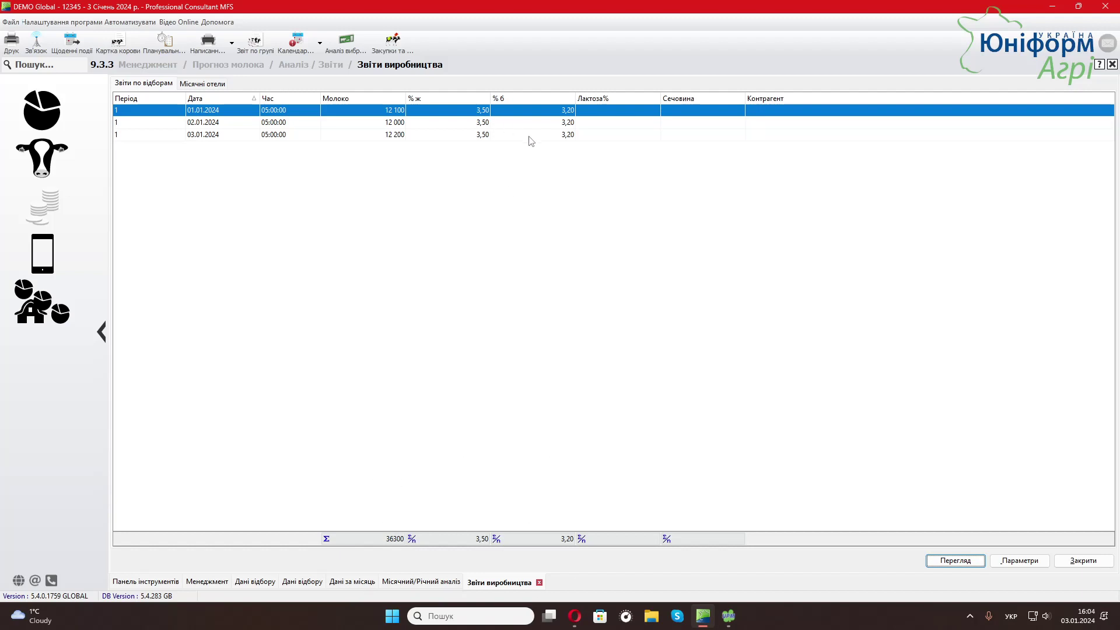
{"action": "left_click", "coordinate": [226, 65]}
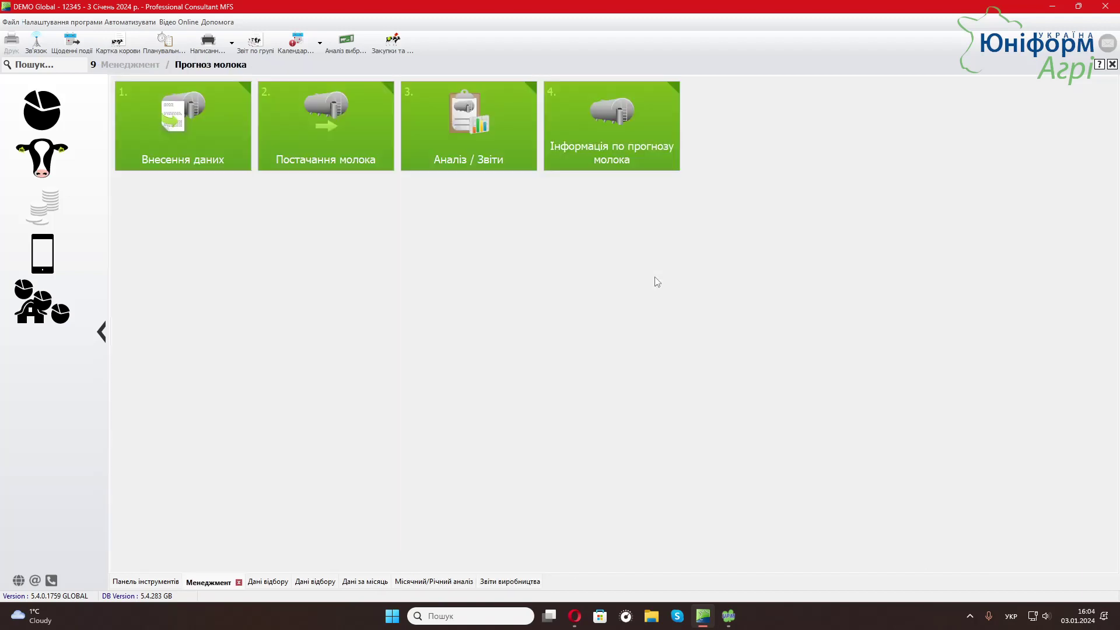
Open the expected yield per cow report (Очікуваний надій на корову) and select cow 20
{"action": "left_click", "coordinate": [615, 127]}
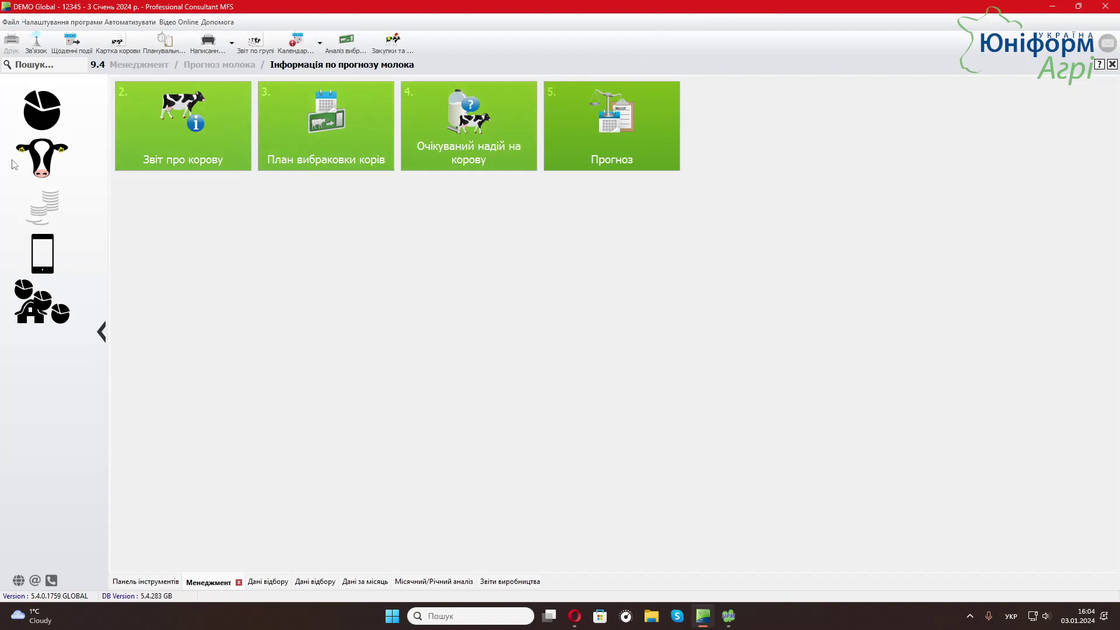
{"action": "left_click", "coordinate": [465, 132]}
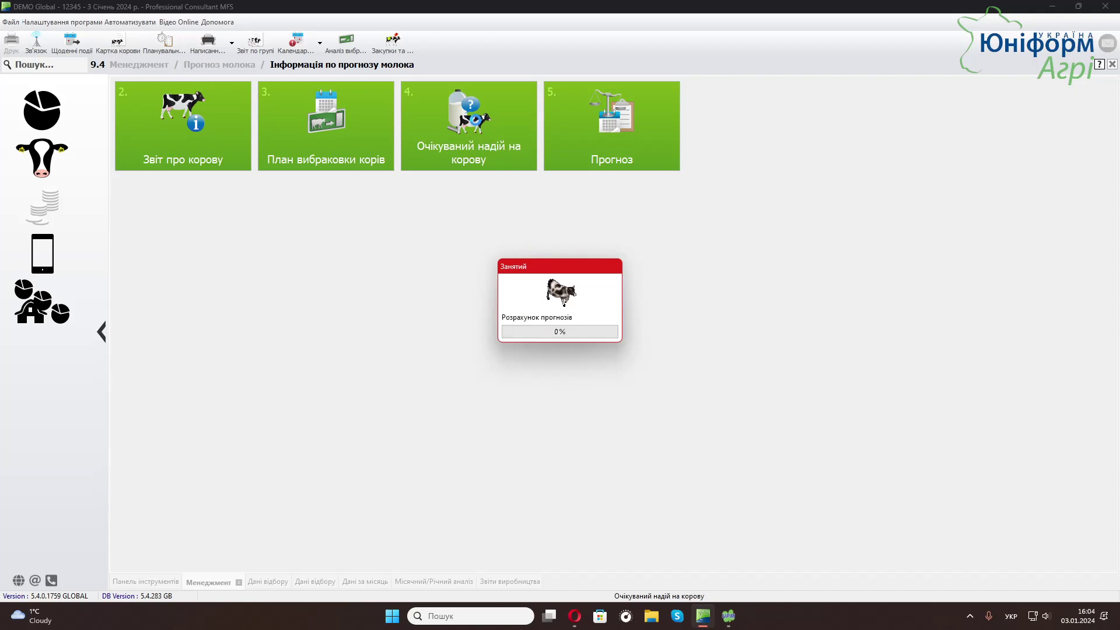
{"action": "left_click", "coordinate": [576, 404]}
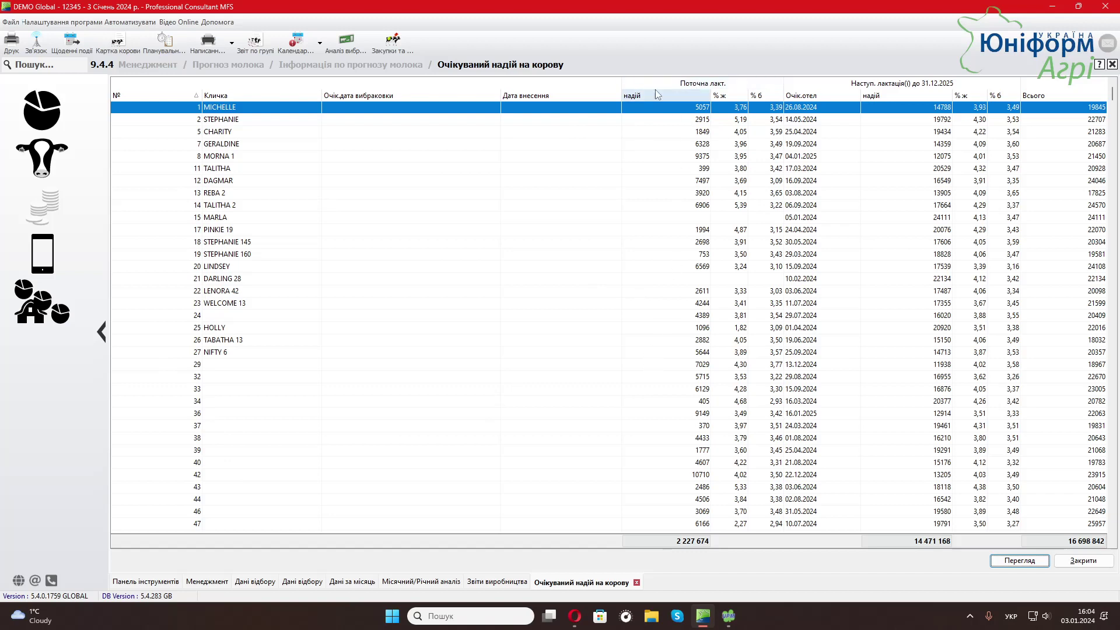
{"action": "left_click", "coordinate": [683, 267]}
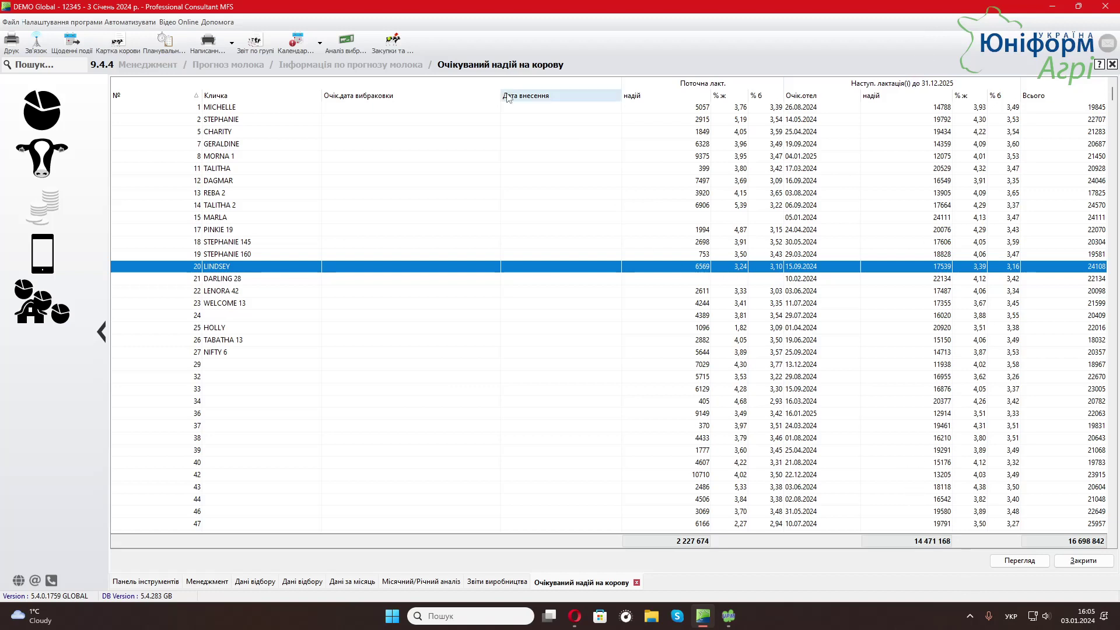
Open the milk forecast table (Прогноз), declining to delete the cows' past culling and entry dates
{"action": "left_click", "coordinate": [379, 66]}
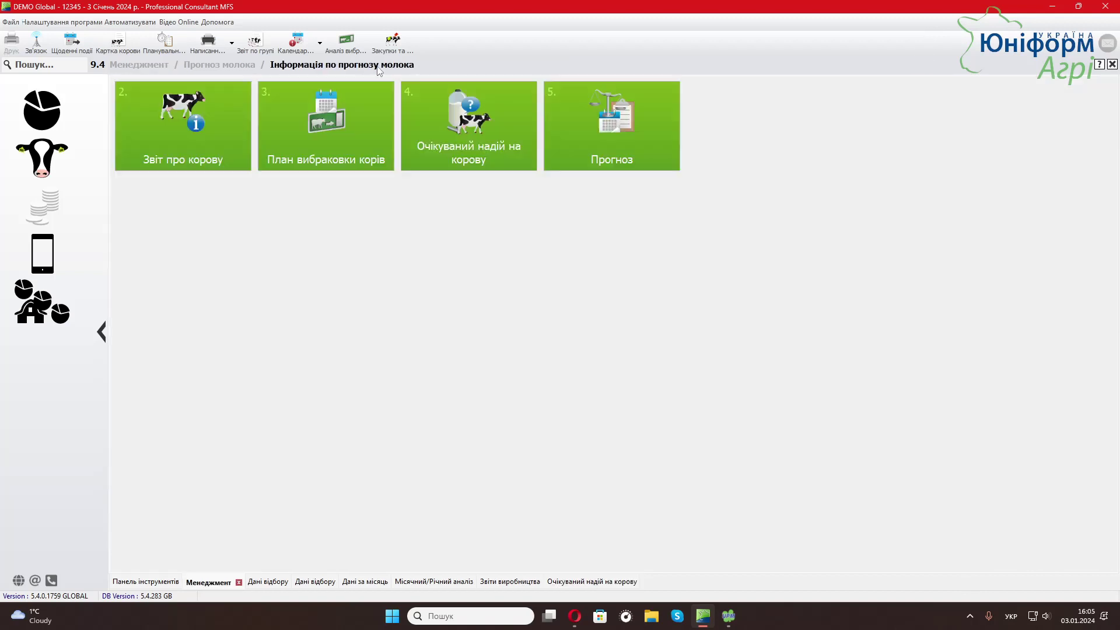
{"action": "left_click", "coordinate": [638, 145]}
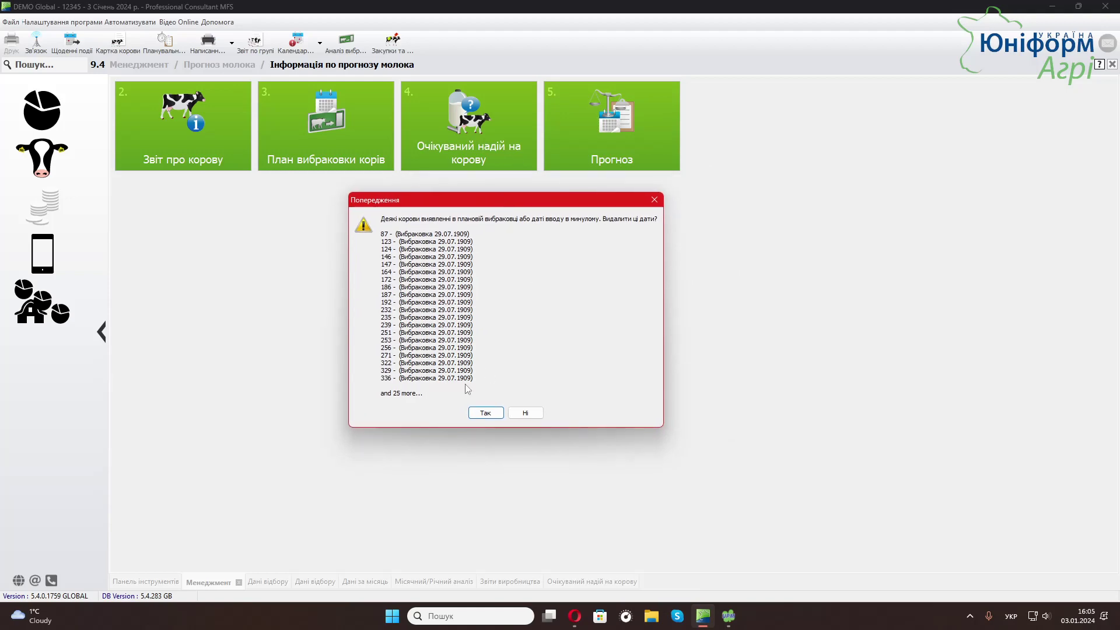
{"action": "left_click", "coordinate": [525, 413]}
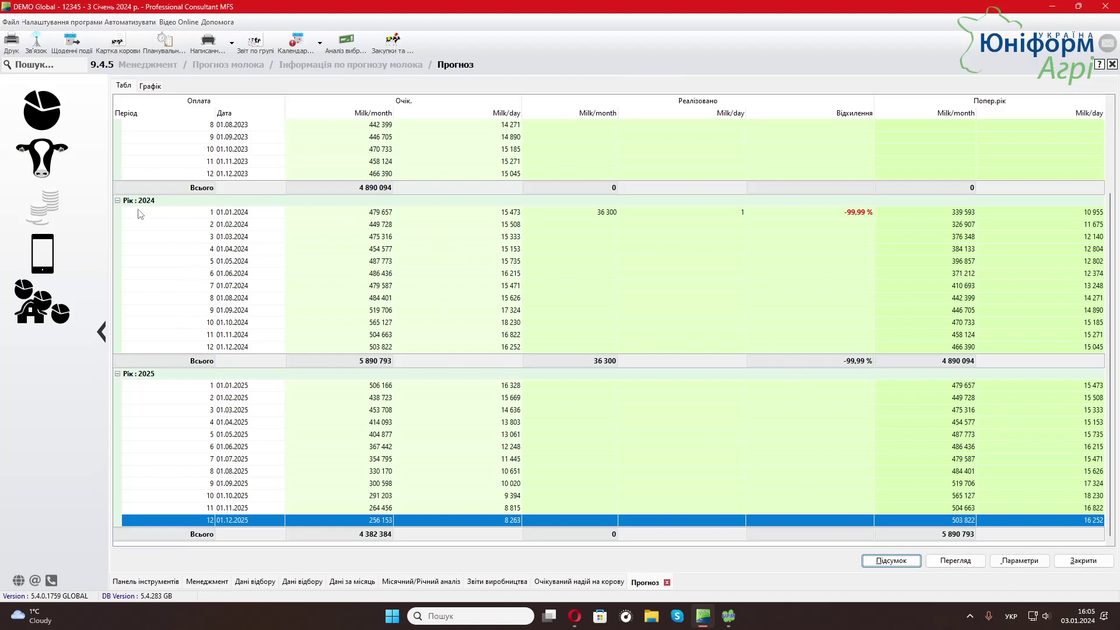
Select the 01.04.2024 period in the forecast table and collapse the 2023 group
{"action": "left_click", "coordinate": [226, 245]}
{"action": "scroll", "coordinate": [226, 245], "scroll_direction": "up", "scroll_amount": 3}
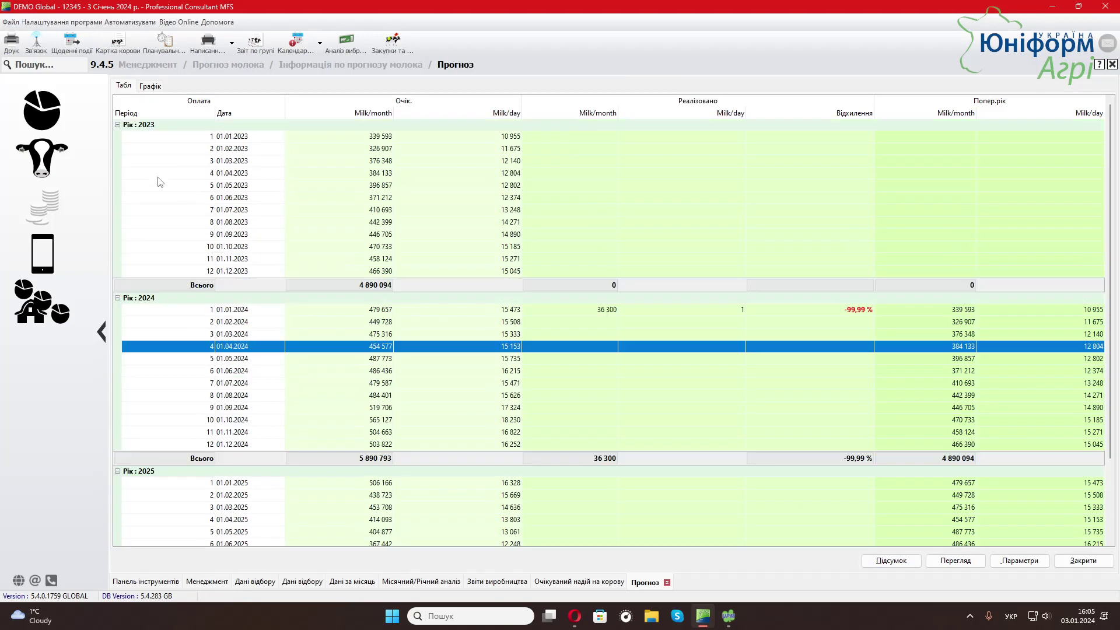
{"action": "left_click", "coordinate": [117, 124]}
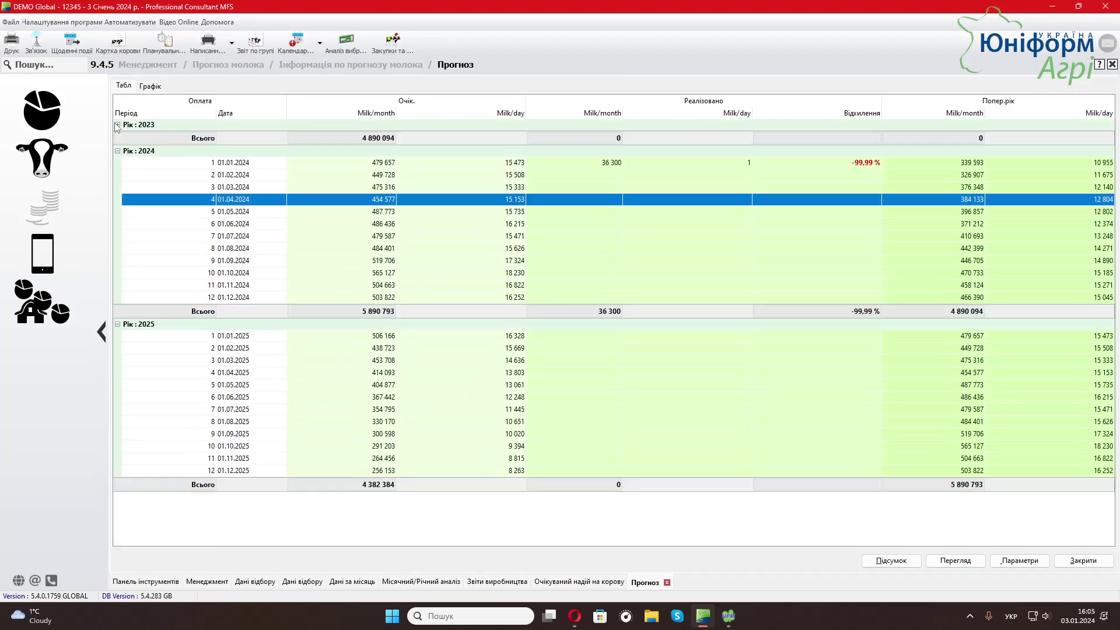
Collapse the 2025 group in the forecast table and select the 01.01.2024 period
{"action": "left_click", "coordinate": [118, 325]}
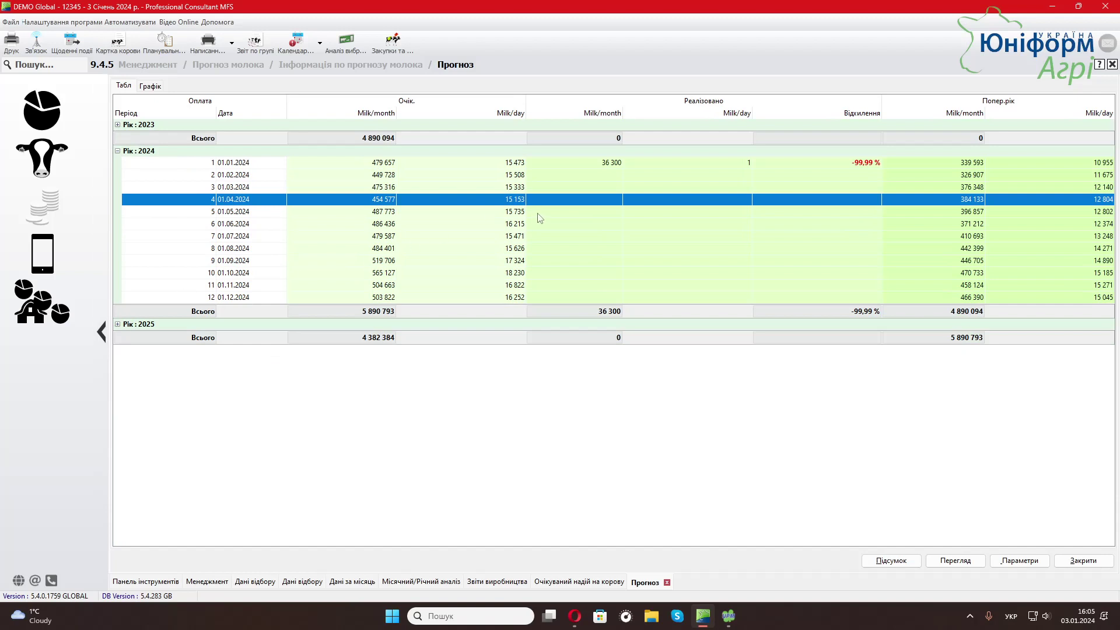
{"action": "left_click", "coordinate": [263, 165]}
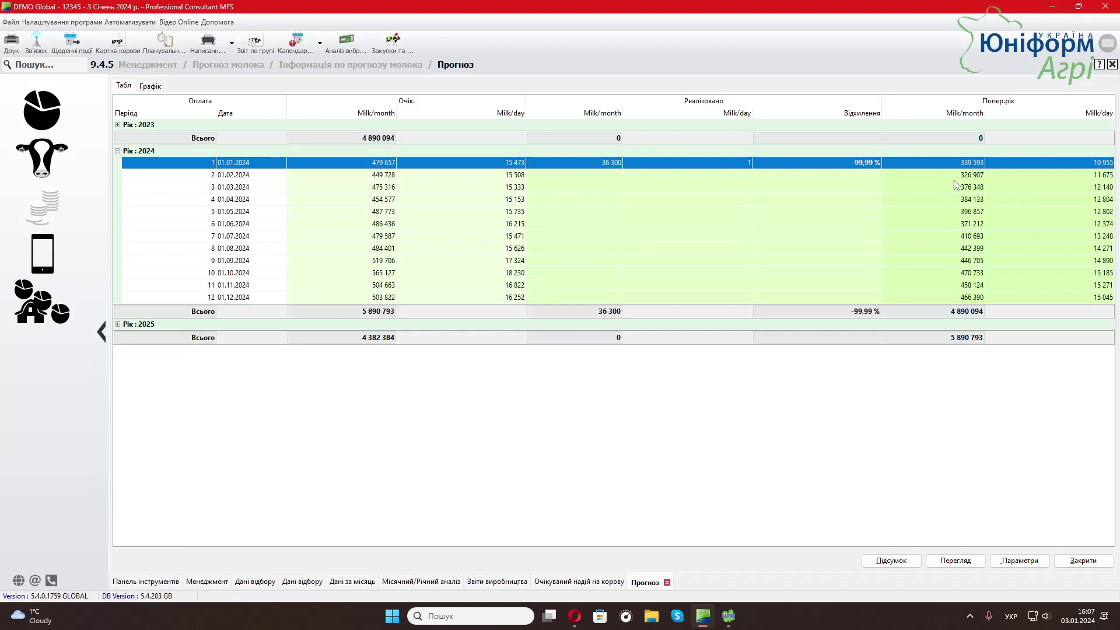
Expand the 2023 group to view its monthly forecast, collapse it again and reselect the 01.01.2024 period
{"action": "left_click", "coordinate": [118, 124]}
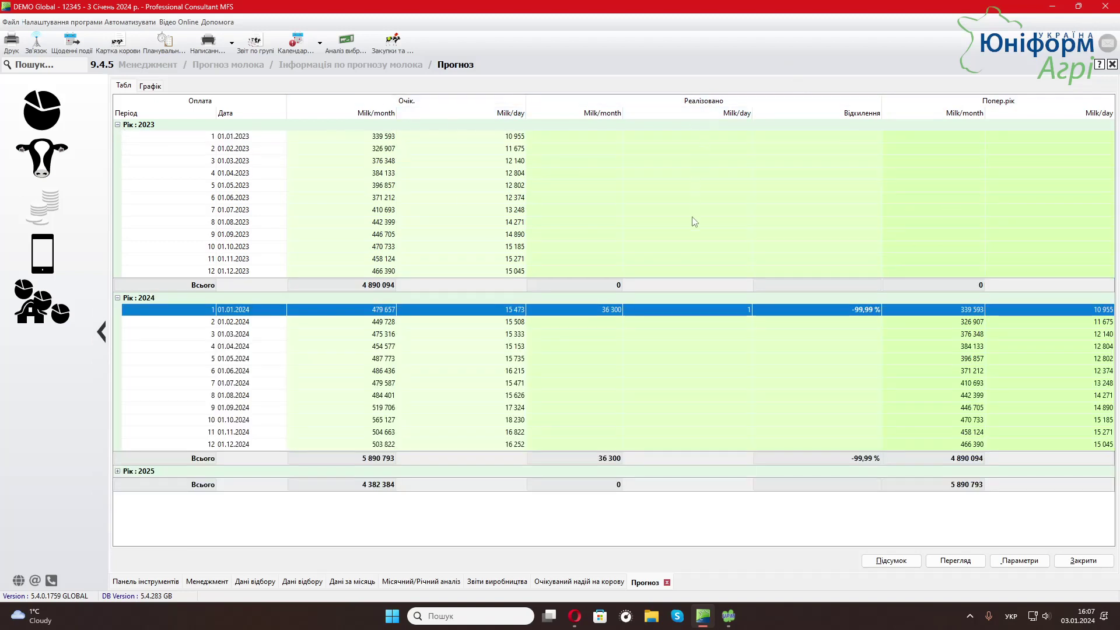
{"action": "left_click", "coordinate": [118, 124]}
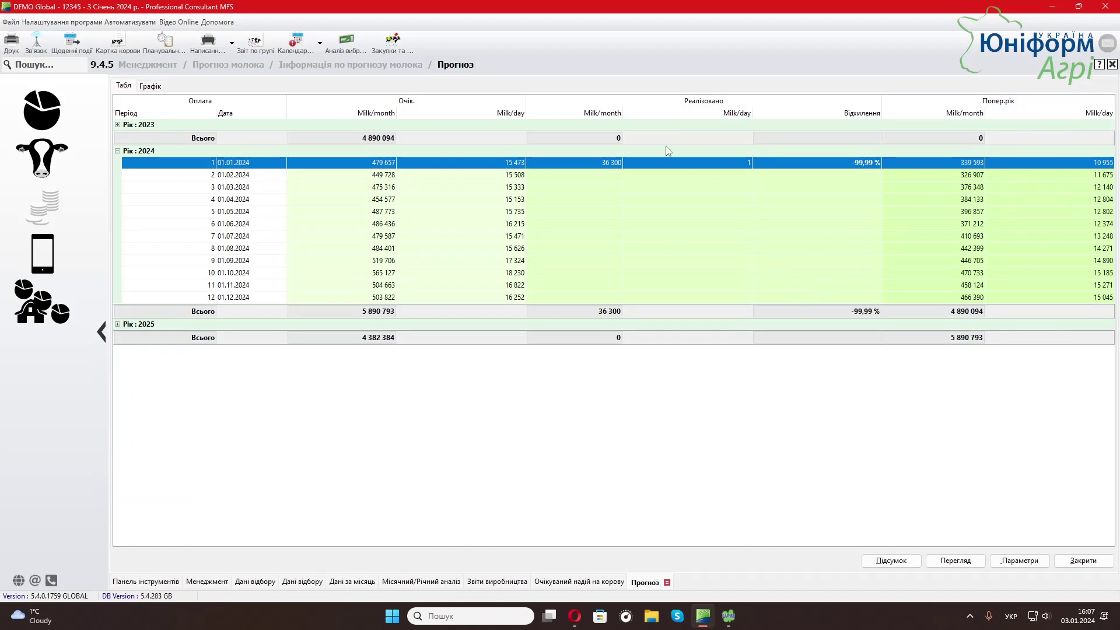
{"action": "left_click", "coordinate": [492, 250]}
{"action": "left_click", "coordinate": [374, 164]}
Review the forecast parameters, trying the manual reproduction option (Ручн.), and accept them with the calculated option (Розрахован) selected
{"action": "left_click", "coordinate": [1038, 563]}
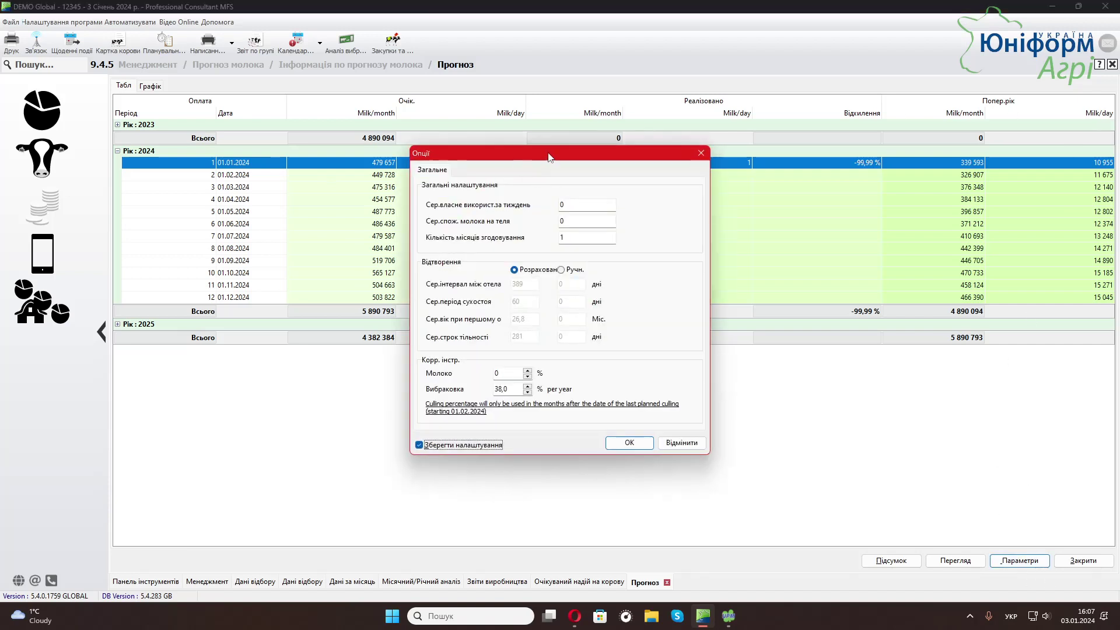
{"action": "left_click_drag", "start_coordinate": [548, 156], "coordinate": [731, 246]}
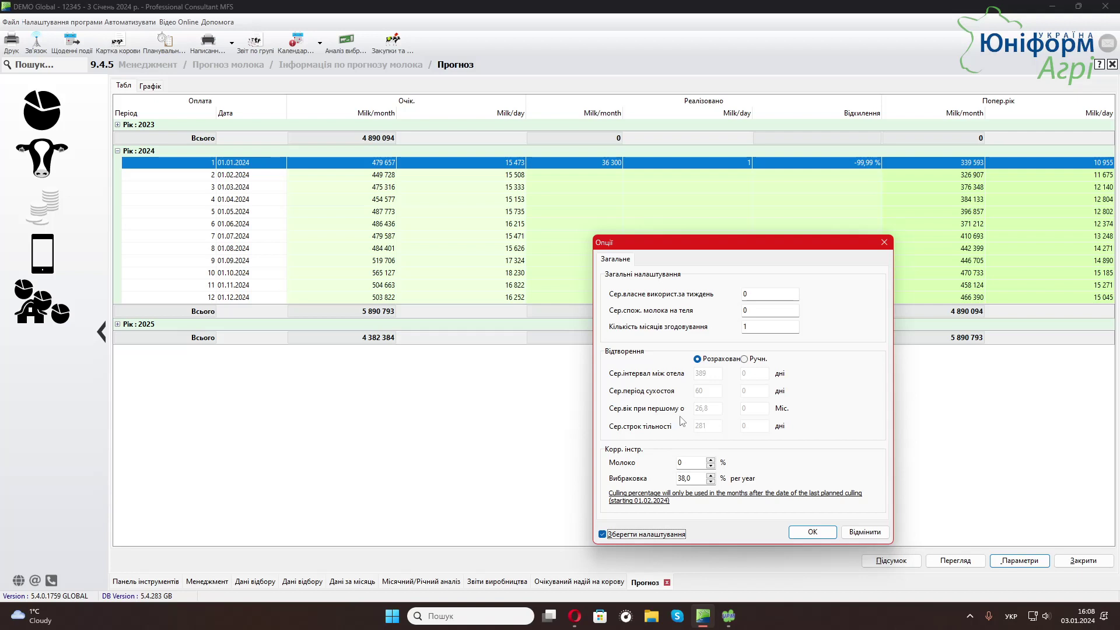
{"action": "left_click", "coordinate": [713, 360]}
{"action": "left_click", "coordinate": [755, 360]}
{"action": "left_click", "coordinate": [698, 359]}
{"action": "left_click", "coordinate": [812, 532]}
Examine the expected milk for the 01.09.2024, 01.05.2024 and 01.06.2024 periods in the forecast table
{"action": "left_click", "coordinate": [373, 262]}
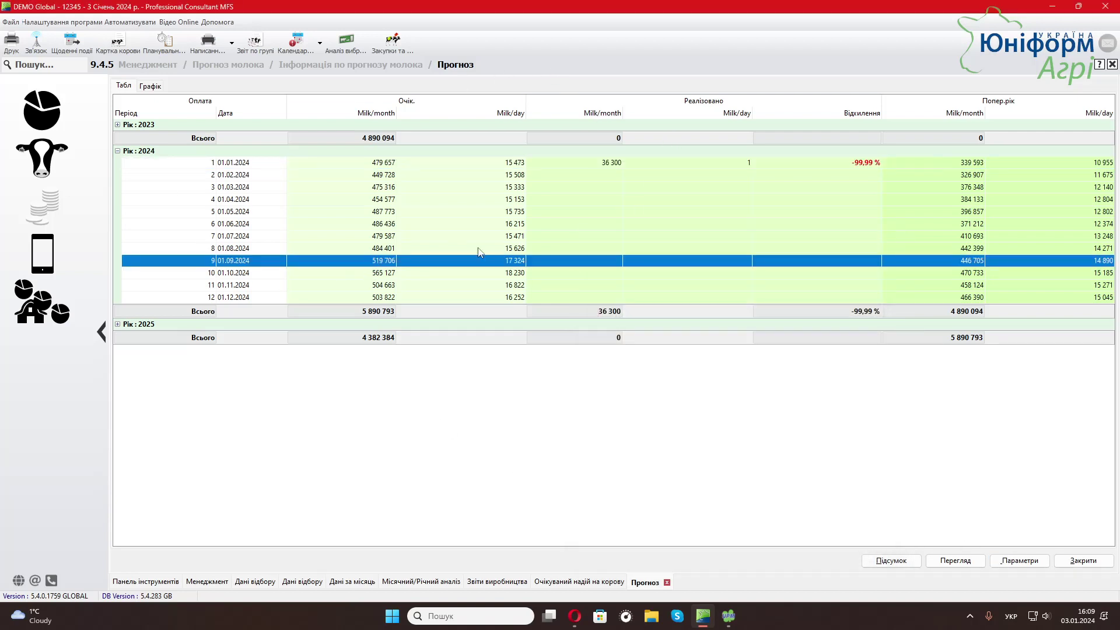
{"action": "left_click", "coordinate": [373, 211]}
{"action": "left_click", "coordinate": [389, 224]}
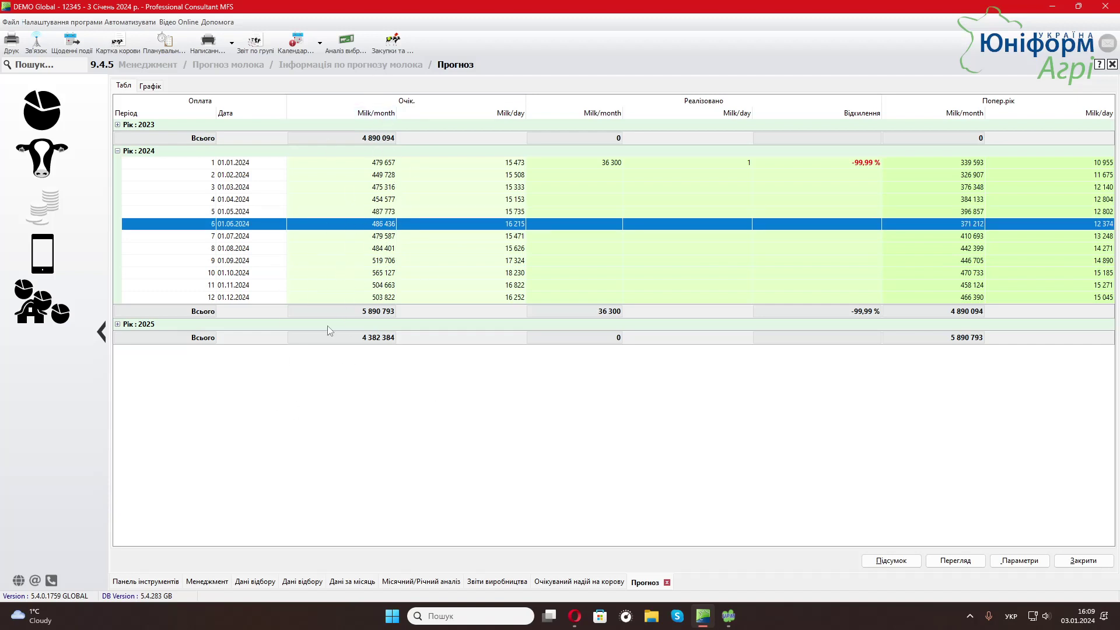
Open the milk meter yields report (Надої по молокоміру) in the productivity section and show the data for 25.12.2023
{"action": "left_click", "coordinate": [58, 112]}
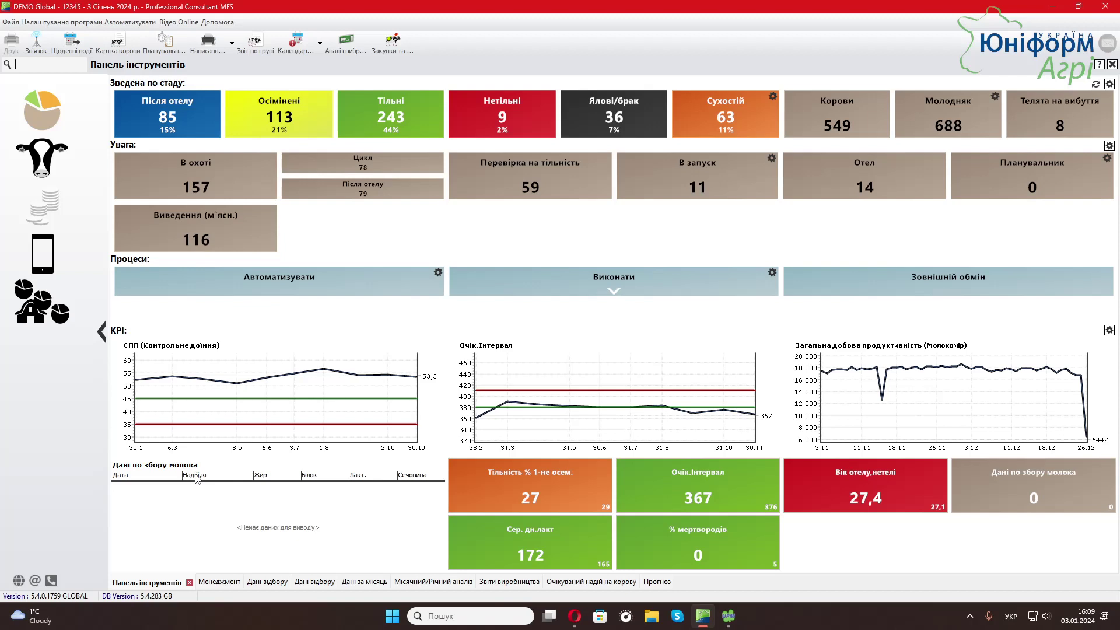
{"action": "left_click", "coordinate": [42, 300]}
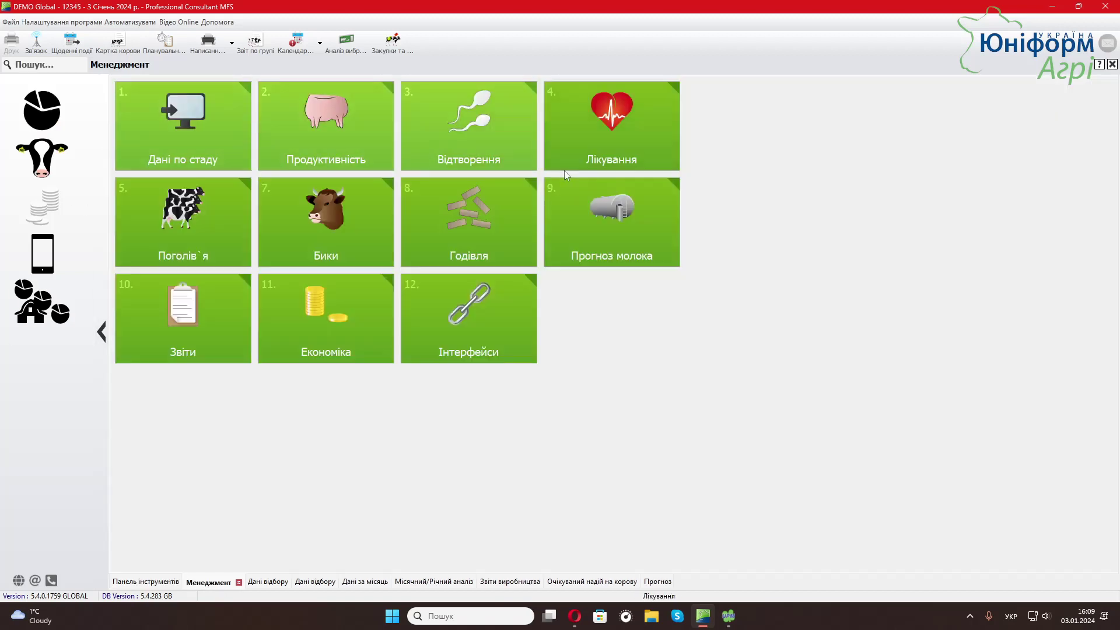
{"action": "left_click", "coordinate": [352, 124]}
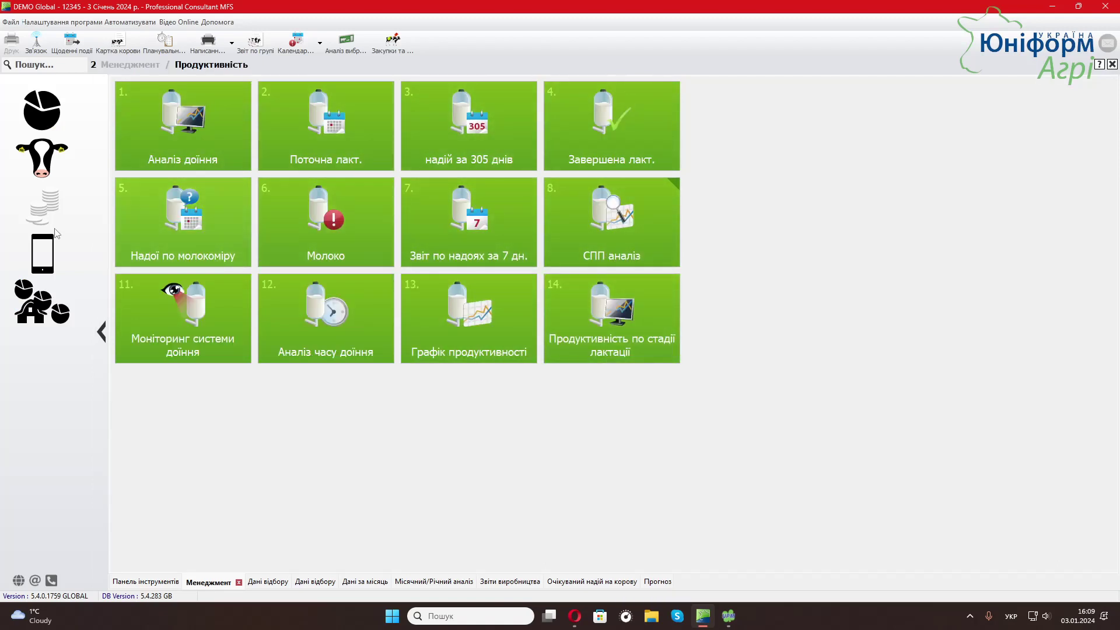
{"action": "left_click", "coordinate": [175, 228]}
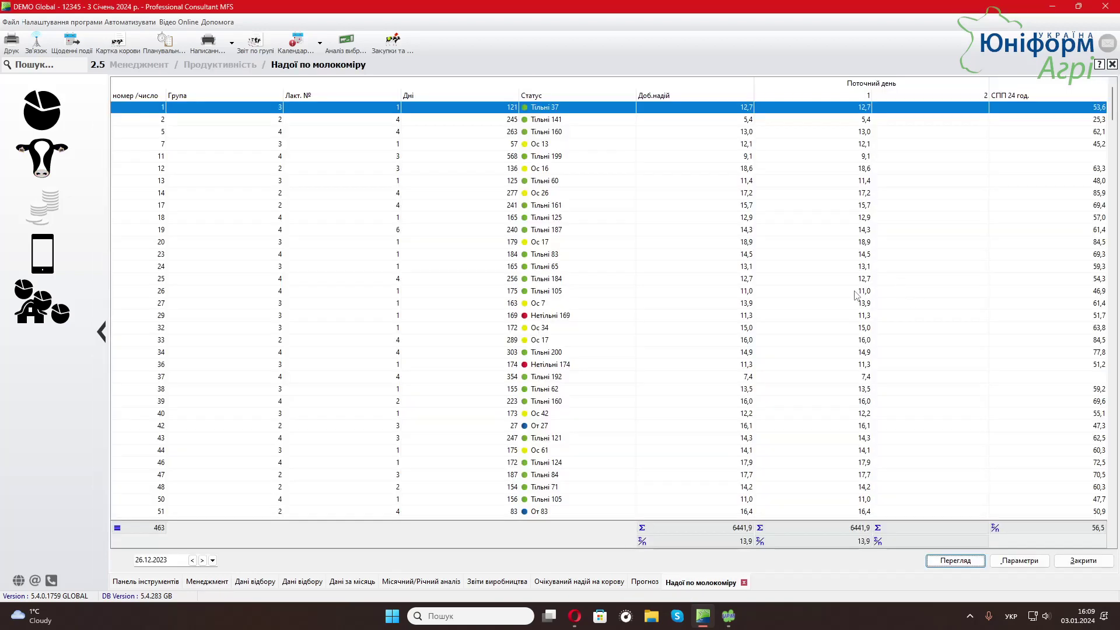
{"action": "left_click", "coordinate": [192, 560]}
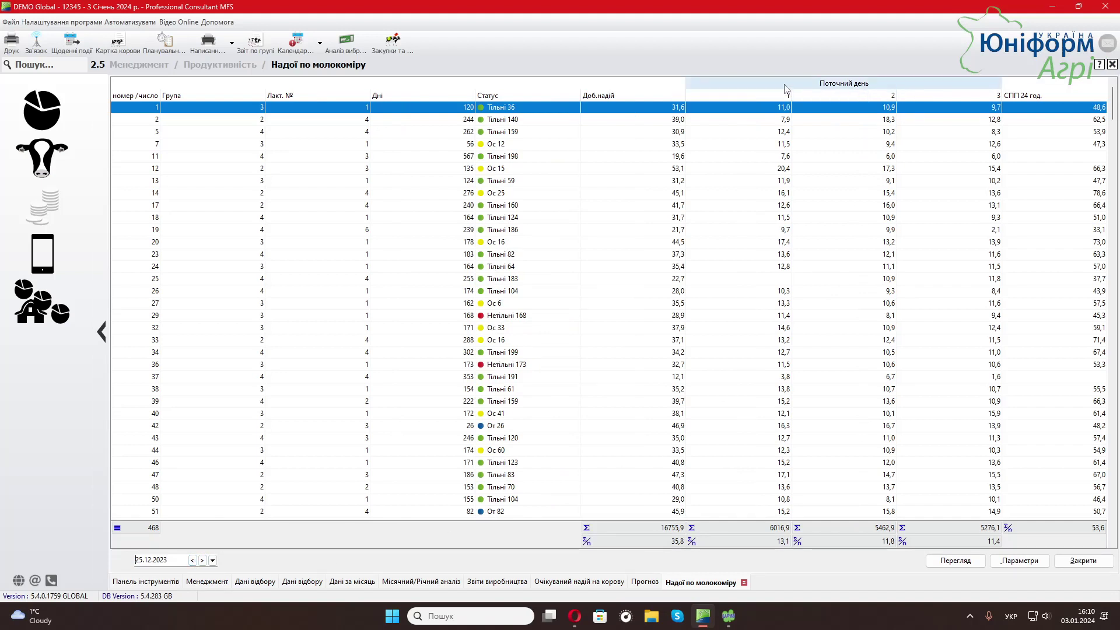